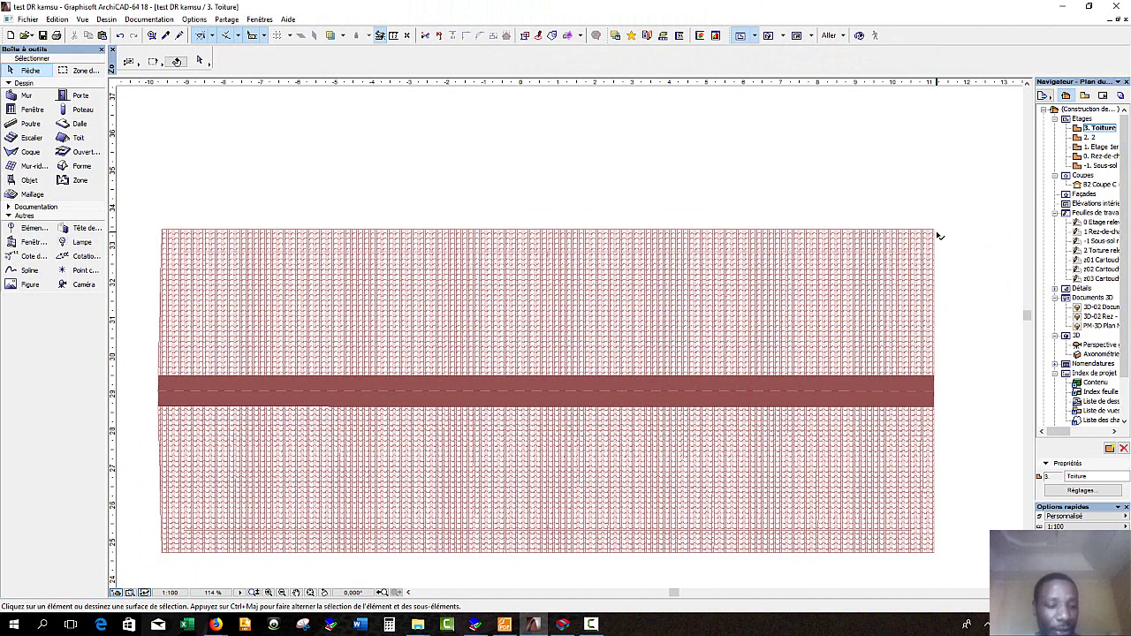
click(933, 232)
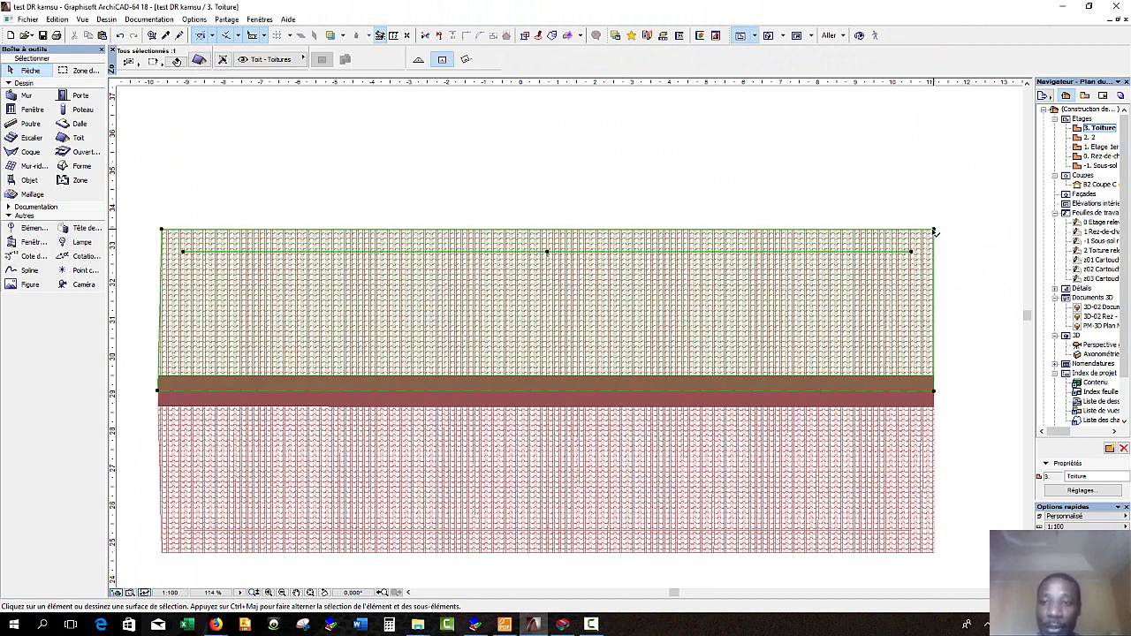
click(935, 229)
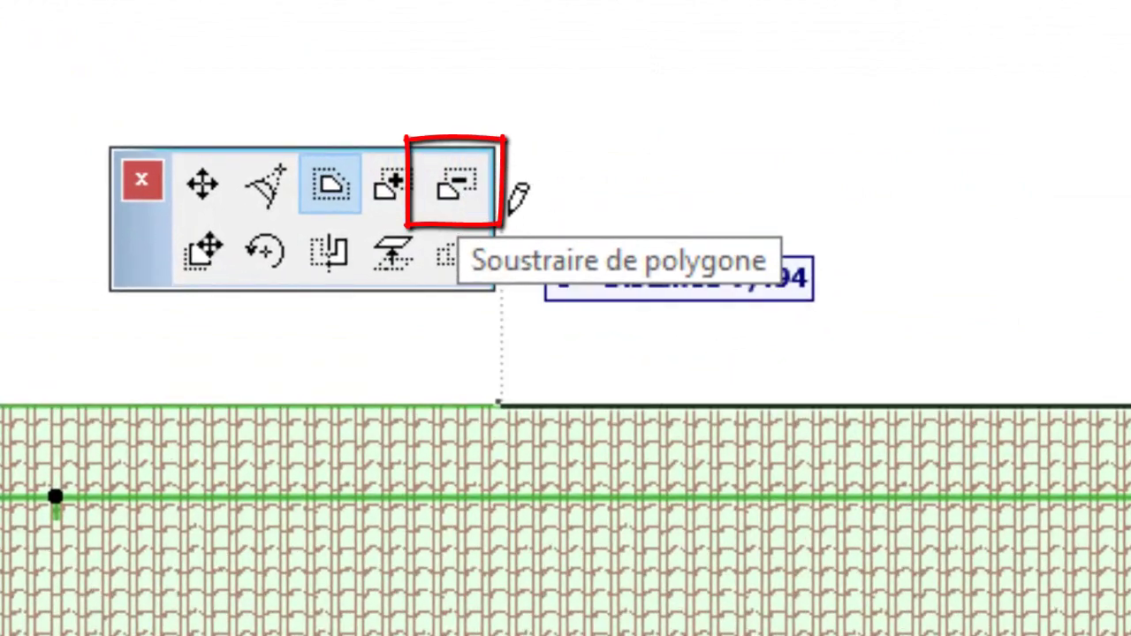
click(459, 186)
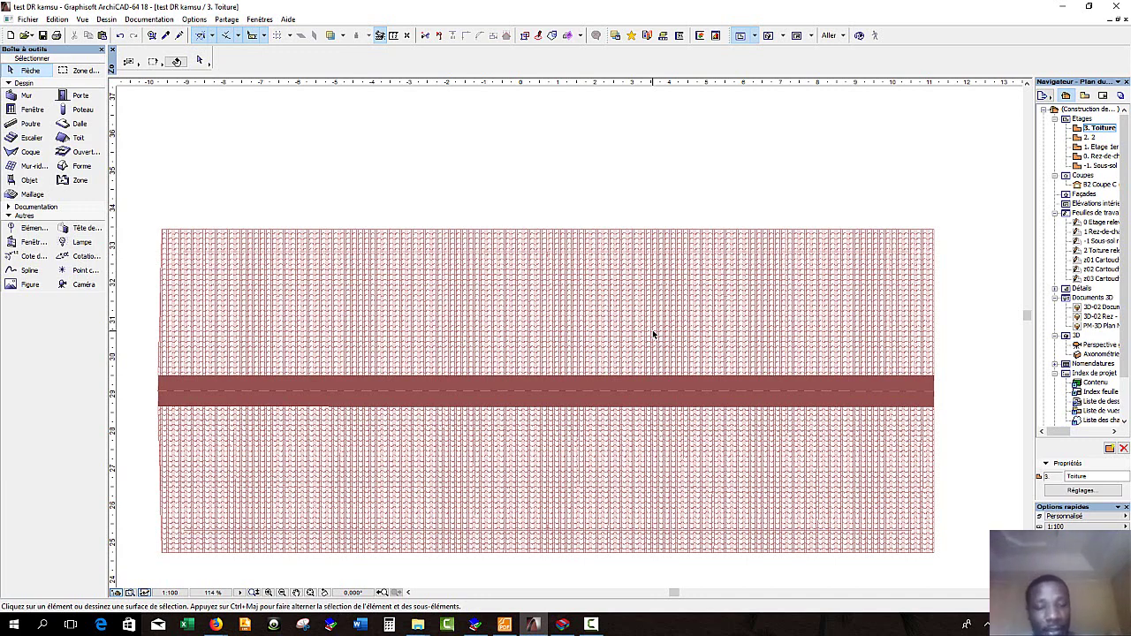
- Draw a rectangular selection area around the whole roof plan and view the enclosed building's roof in 3D
scroll(581, 382, down, 3)
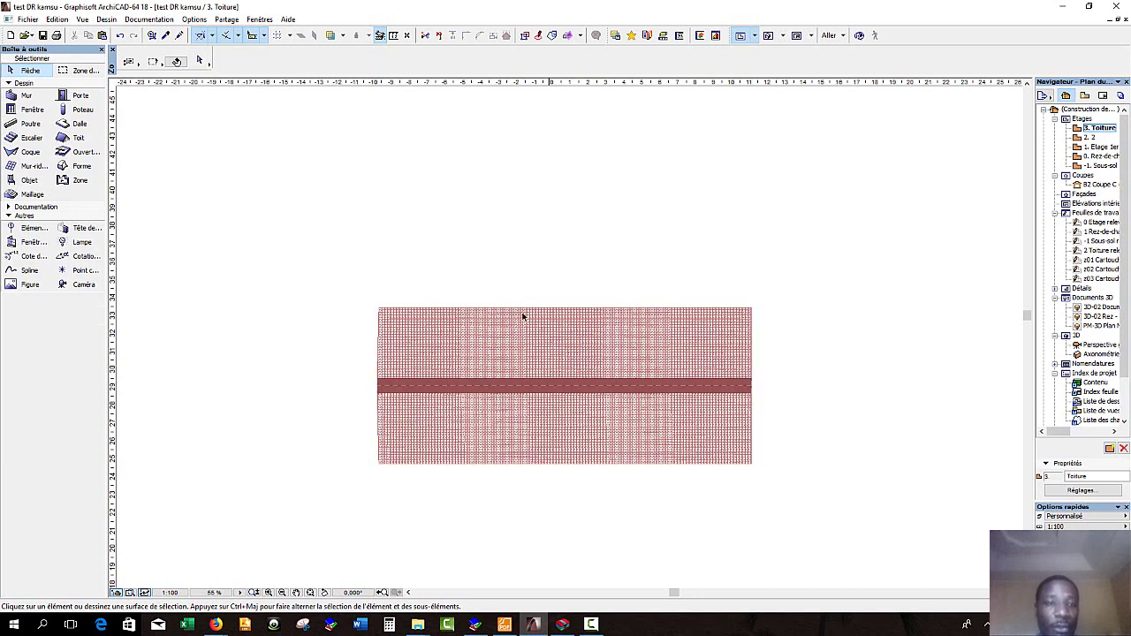
click(78, 71)
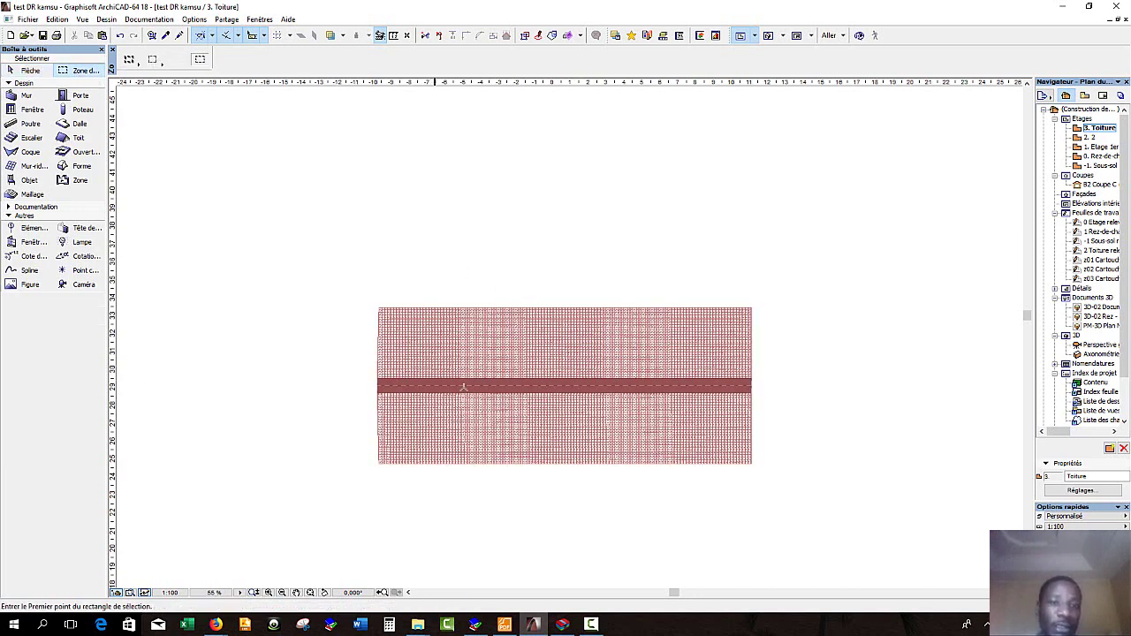
click(361, 291)
click(783, 523)
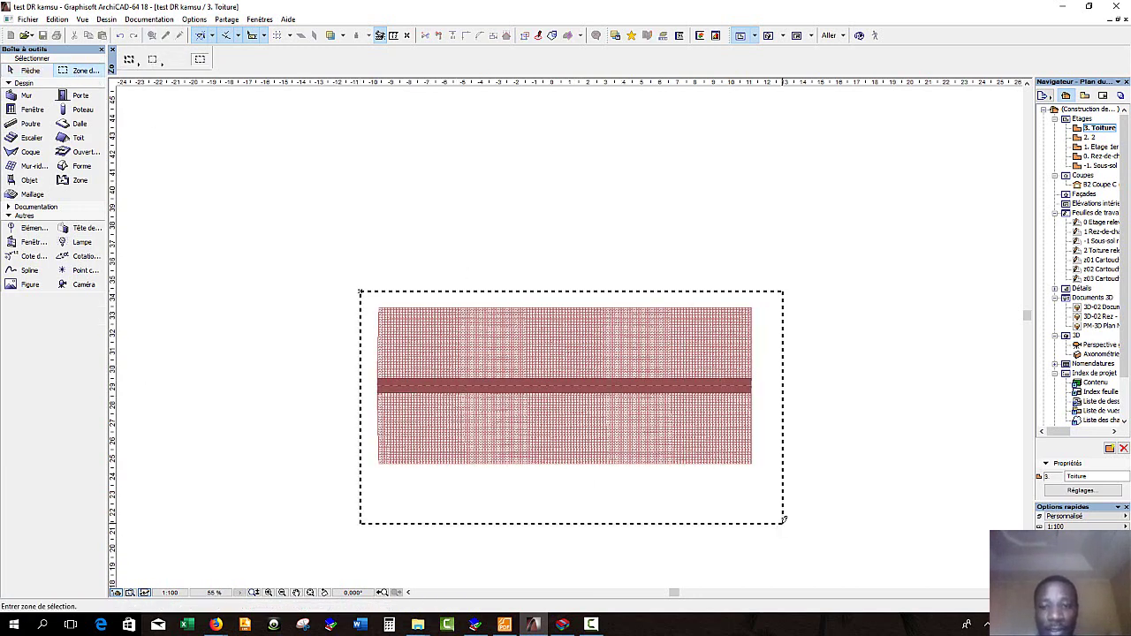
right_click(836, 481)
click(929, 426)
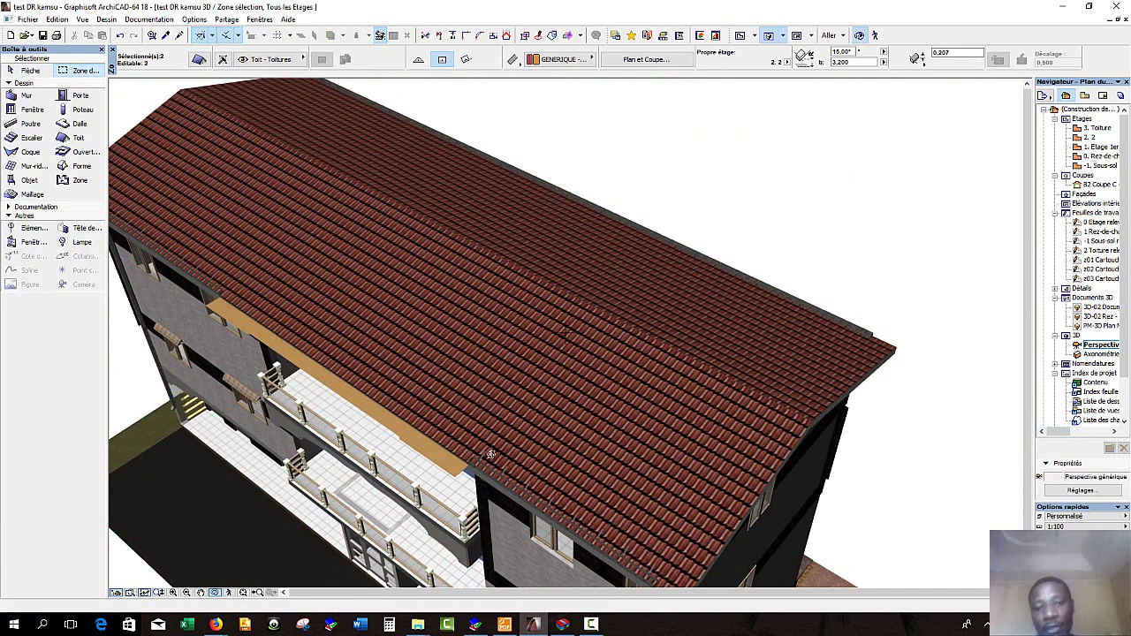
scroll(490, 454, down, 2)
mouse_move(702, 461)
shift+middle_down()
mouse_move(469, 308)
mouse_move(439, 308)
mouse_move(495, 487)
mouse_move(707, 451)
shift+middle_up()
scroll(706, 451, up, 5)
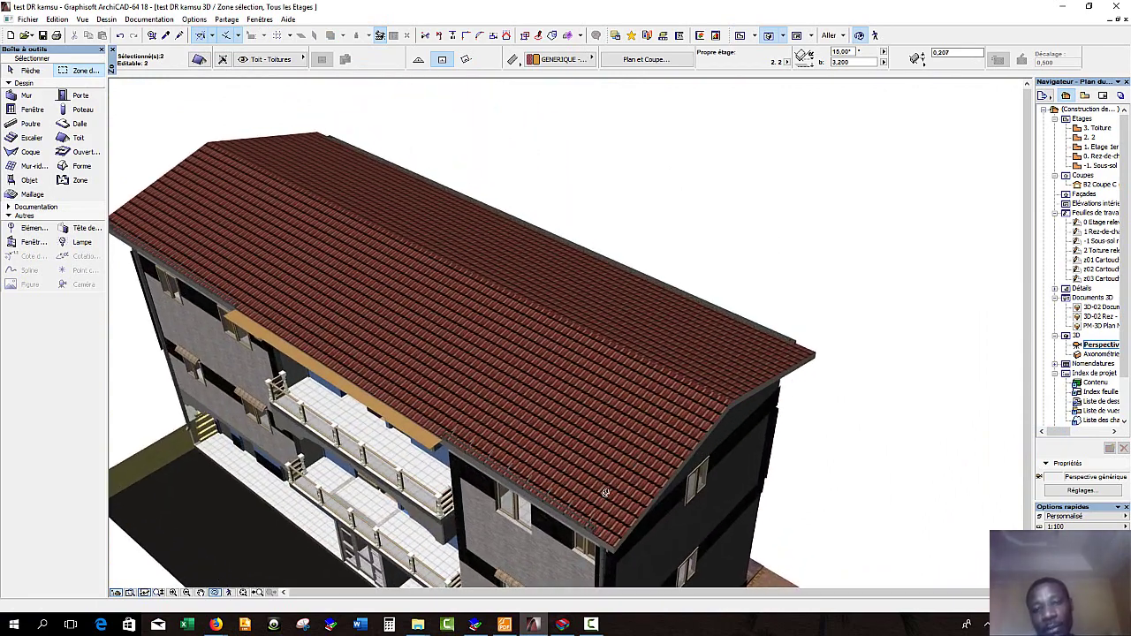
mouse_move(734, 415)
shift+middle_down()
mouse_move(495, 309)
mouse_move(450, 318)
mouse_move(530, 441)
mouse_move(741, 401)
shift+middle_up()
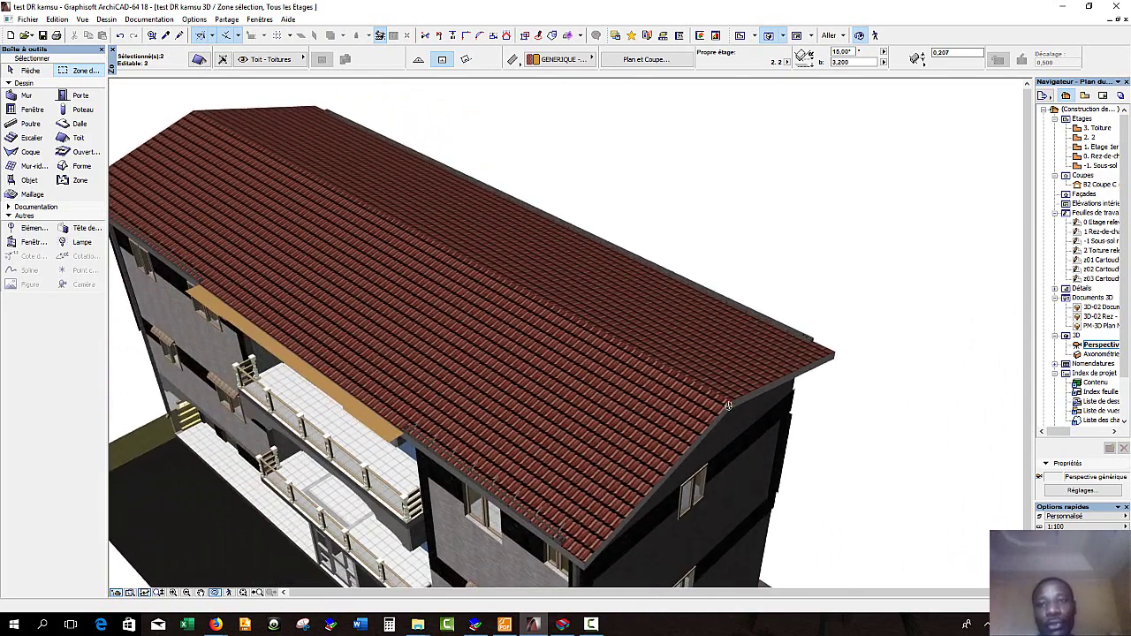
- Return to the Toiture floor plan and subtract a rectangular opening about 2.79 m wide from the upper roof slope
click(740, 36)
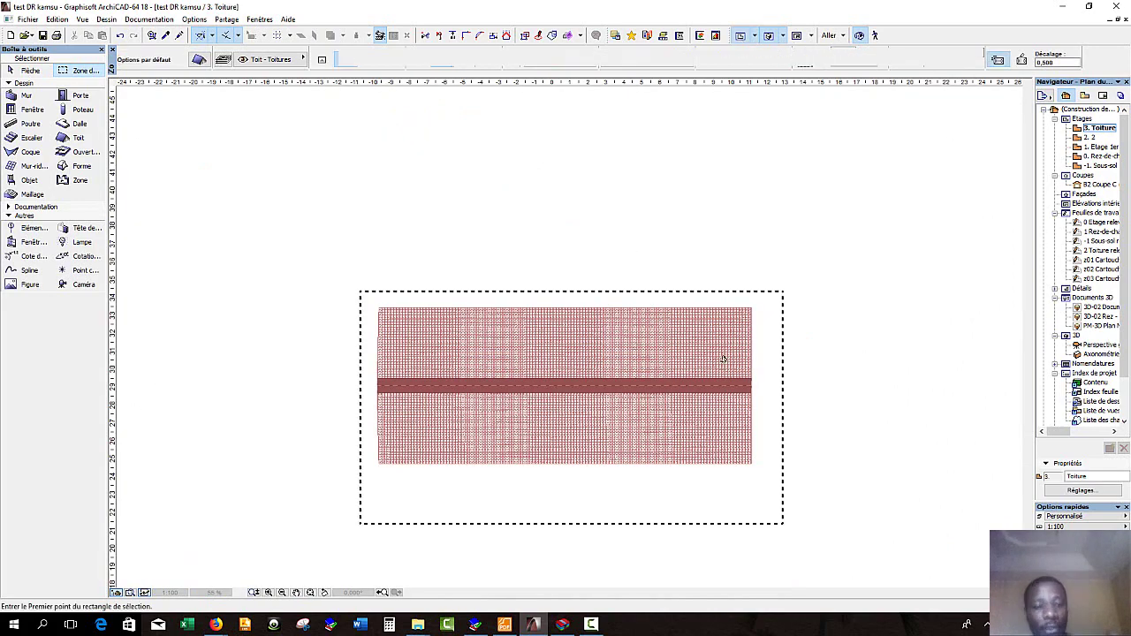
click(752, 311)
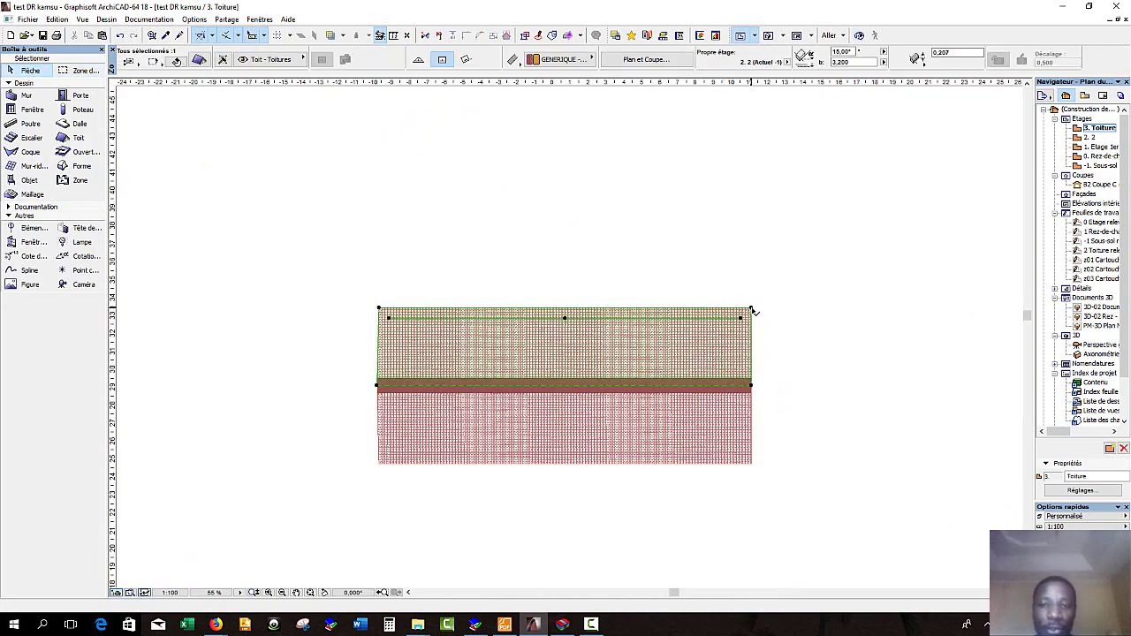
scroll(746, 322, up, 4)
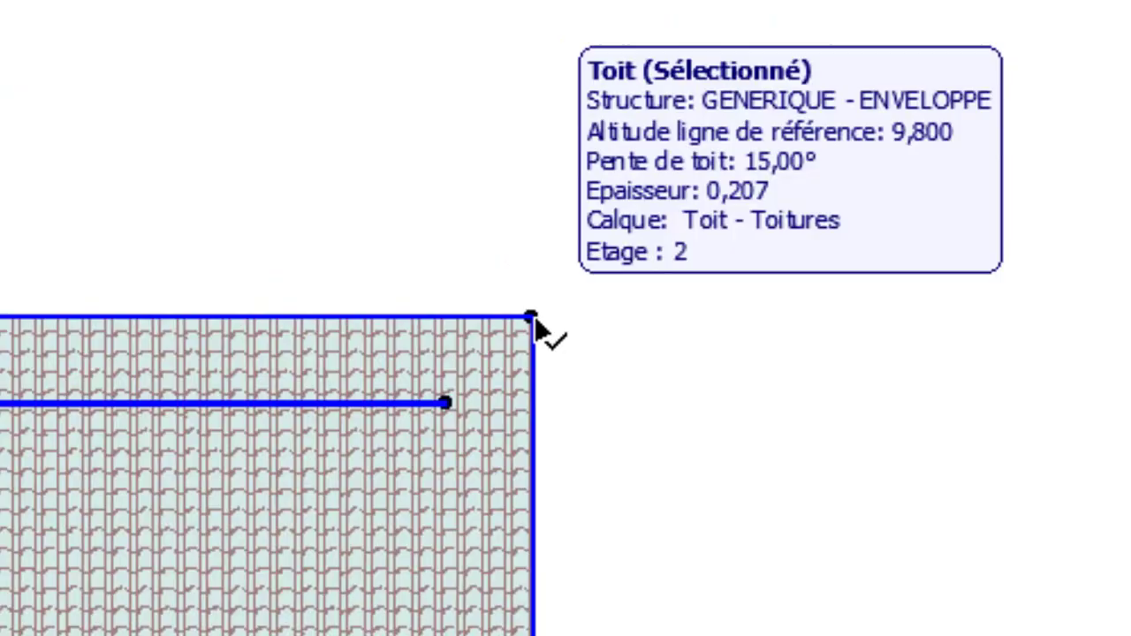
click(484, 324)
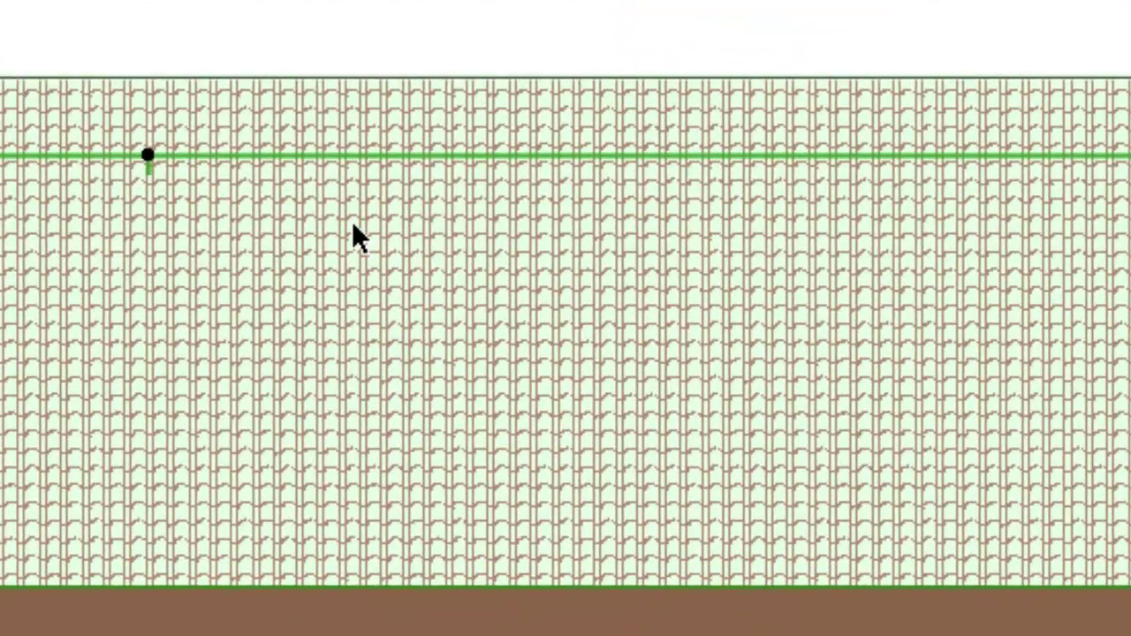
click(353, 226)
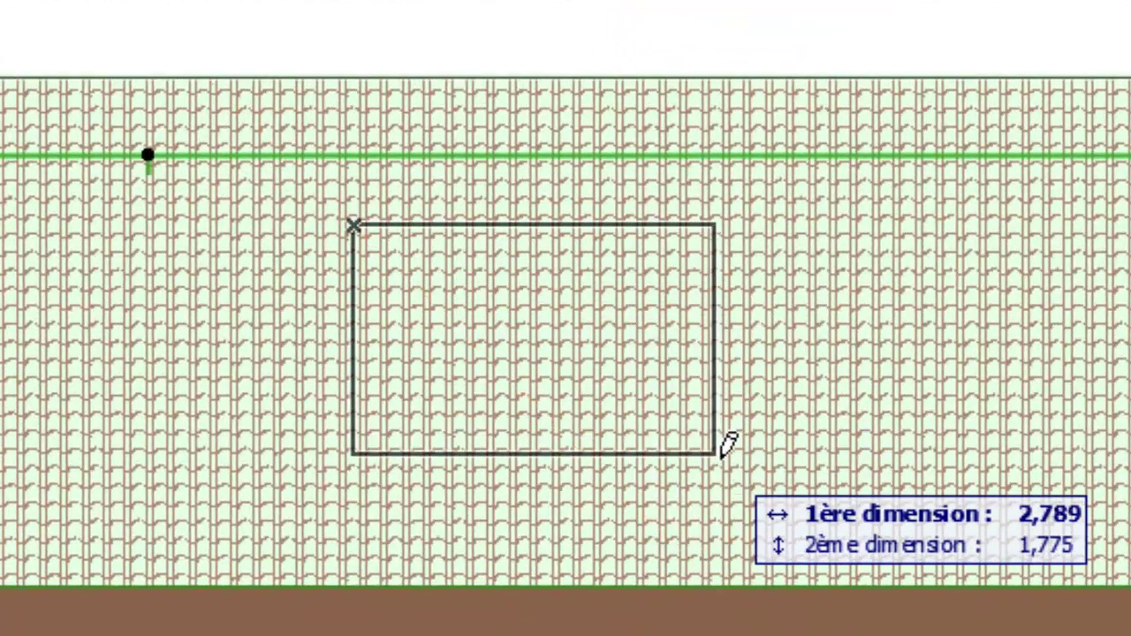
click(714, 550)
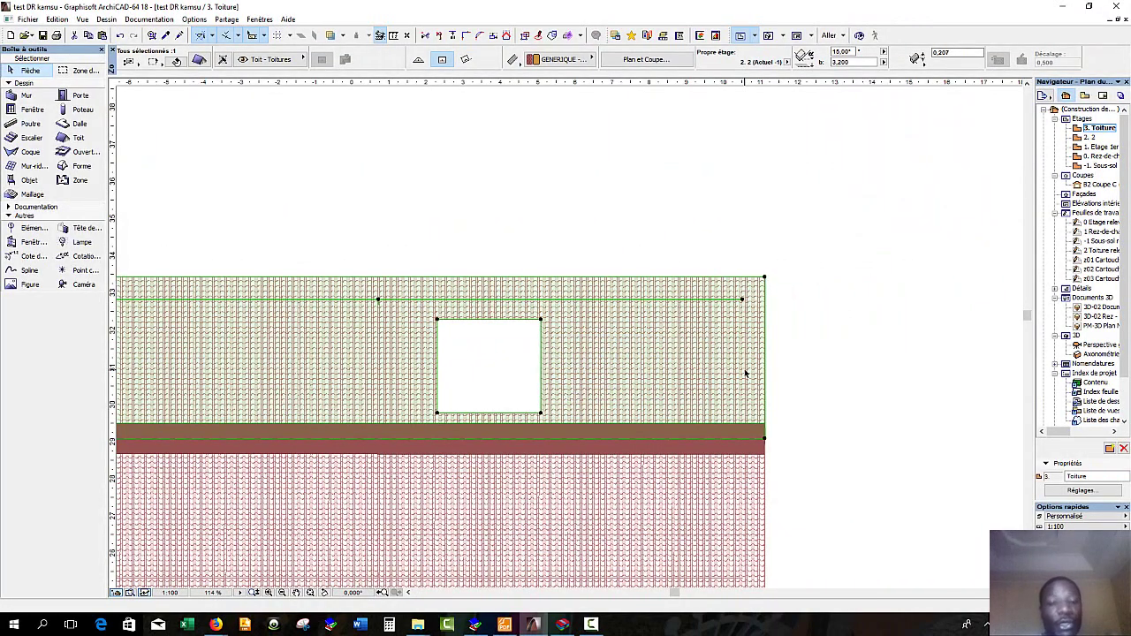
- Draw a new selection area around both roof slopes and show the enclosed elements in 3D
scroll(744, 373, down, 3)
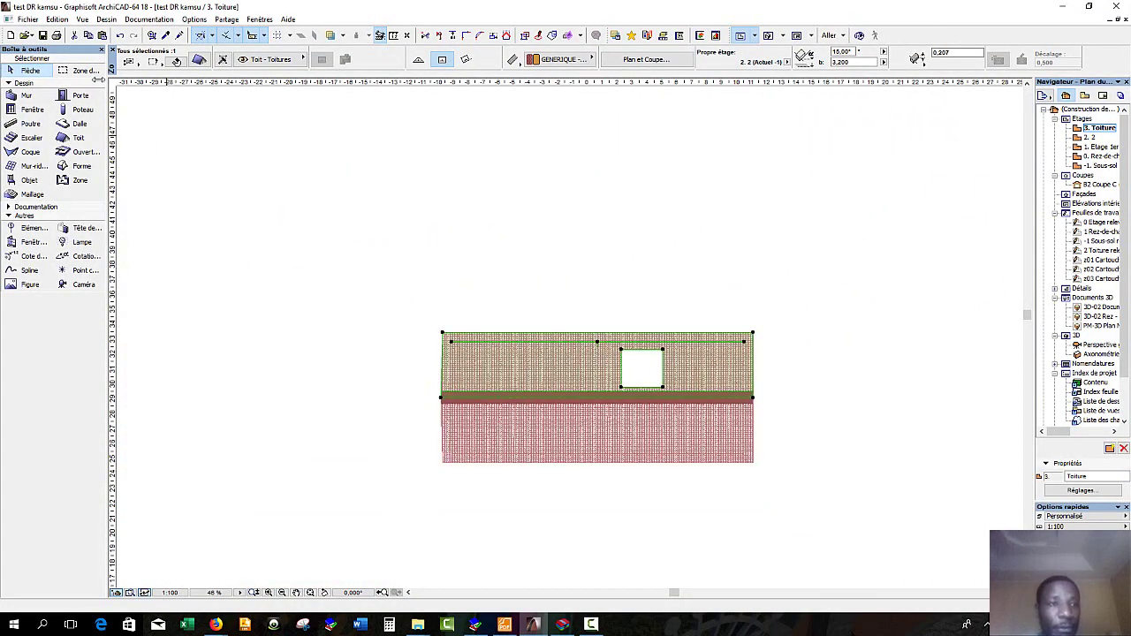
click(68, 71)
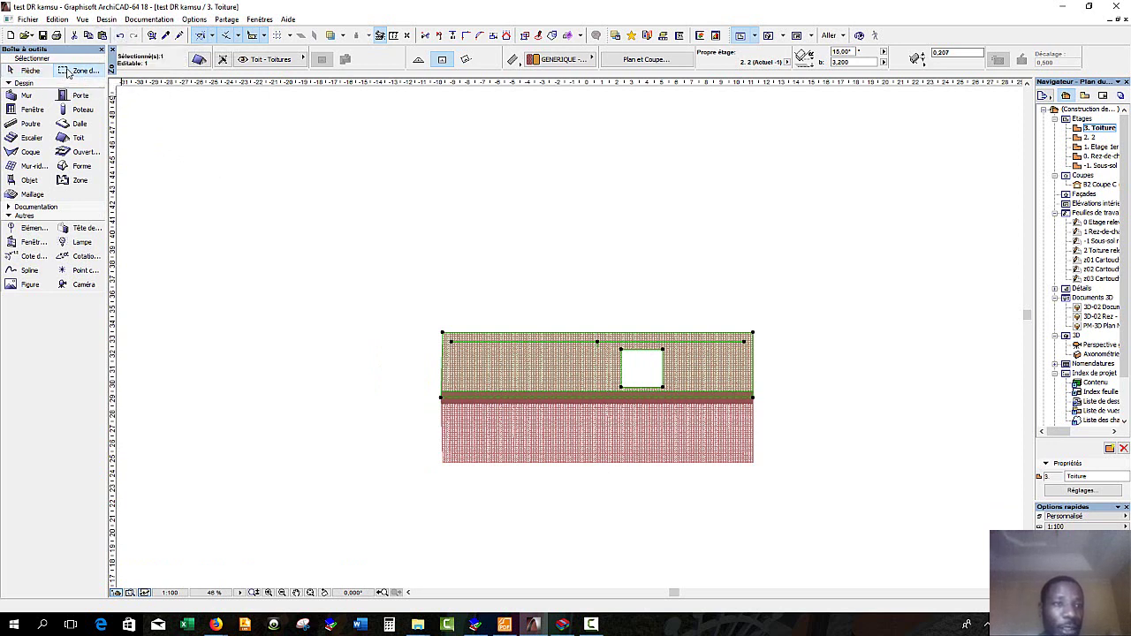
key(Escape)
drag(420, 308, 778, 477)
right_click(846, 483)
click(954, 430)
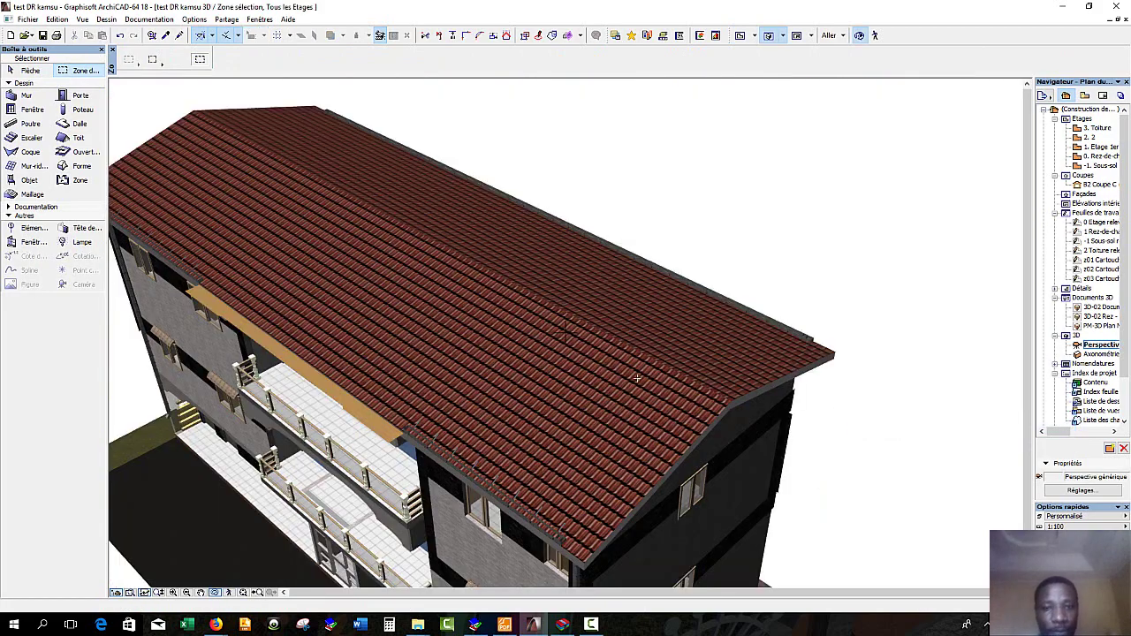
click(665, 377)
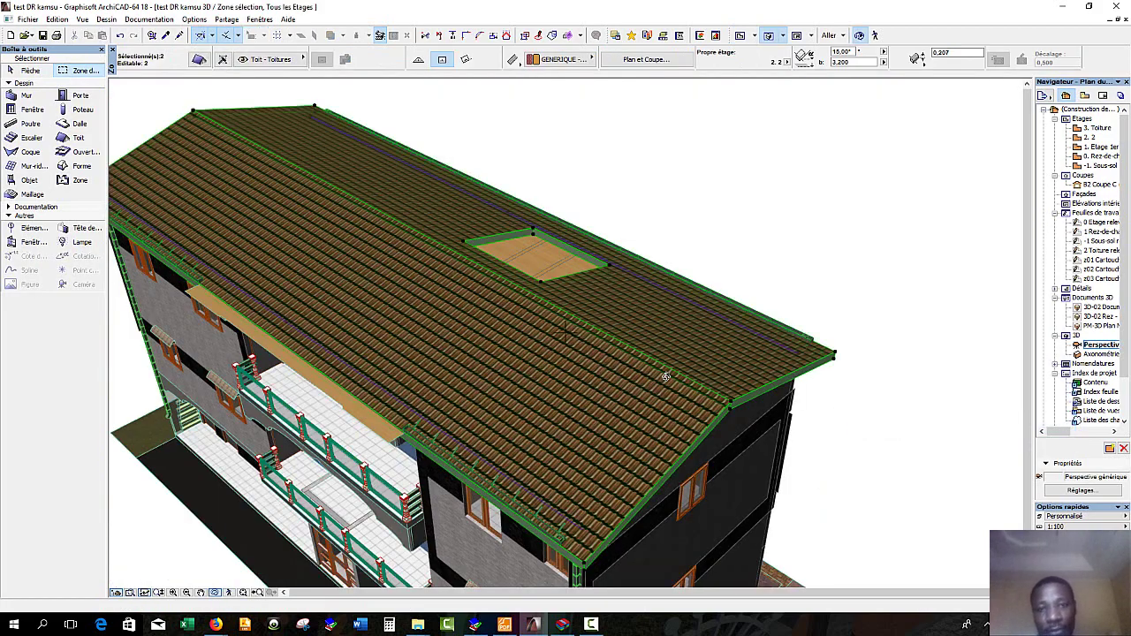
- Inspect the rectangular roof opening and its edges in 3D from several angles around the building
scroll(495, 280, up, 10)
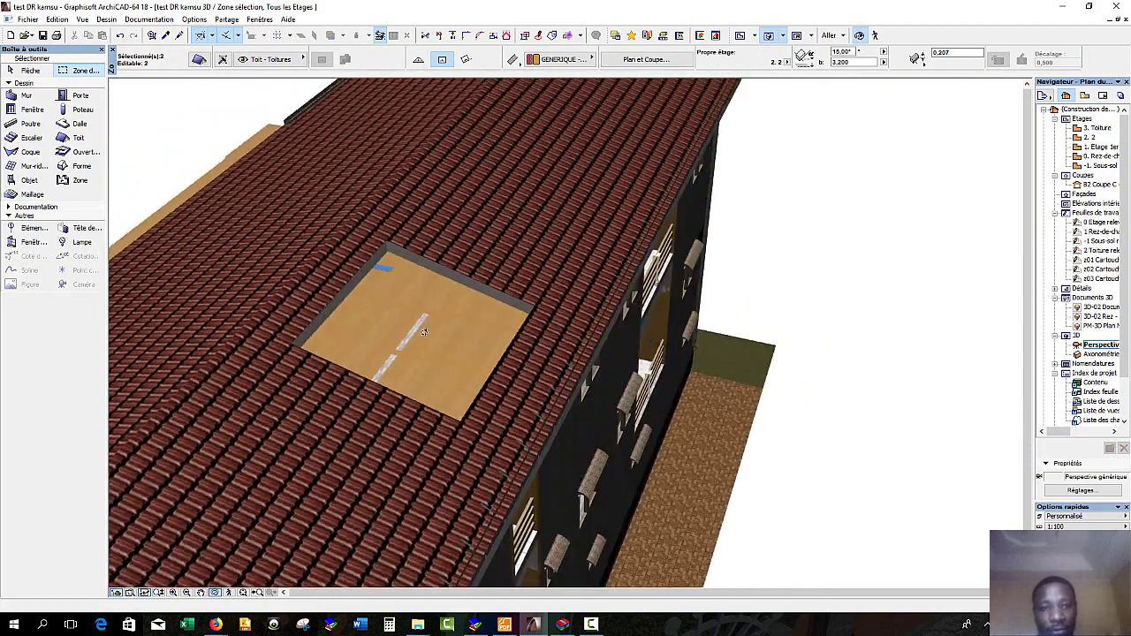
shift+middle_drag(424, 331, 480, 386)
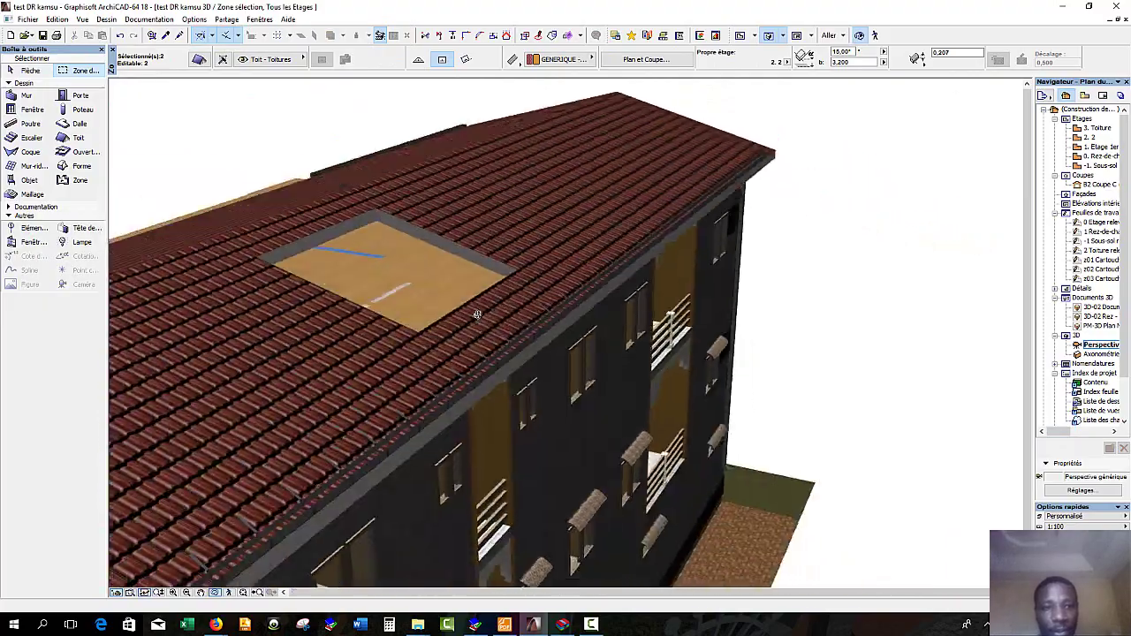
scroll(295, 384, up, 5)
scroll(294, 384, down, 6)
shift+middle_drag(294, 384, 227, 184)
scroll(227, 184, up, 8)
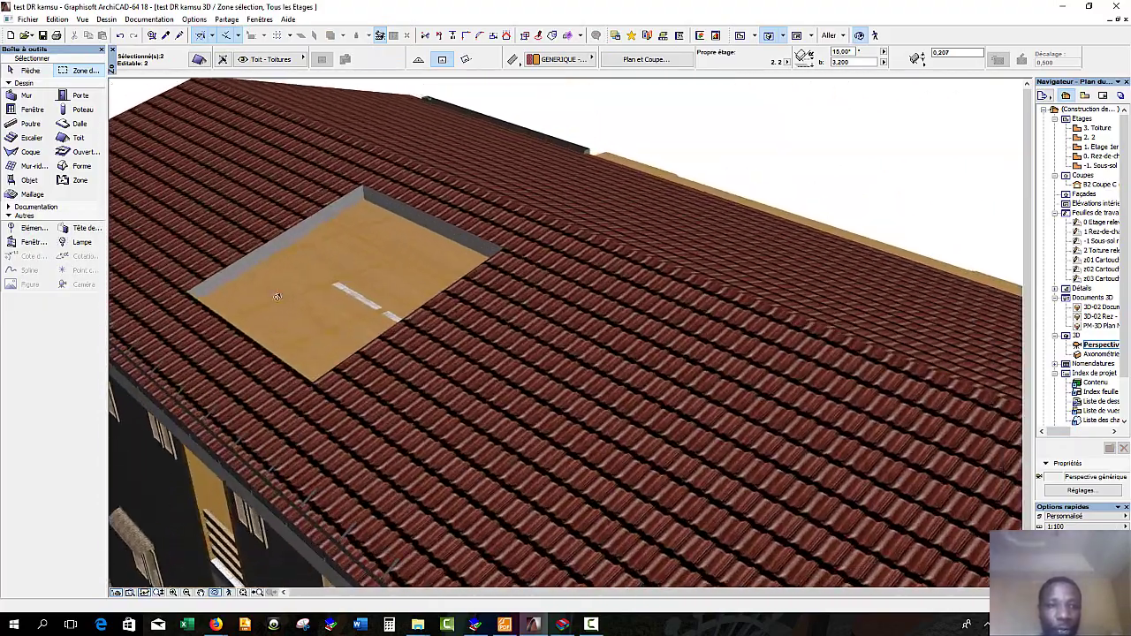
scroll(511, 459, up, 3)
shift+middle_drag(511, 460, 558, 386)
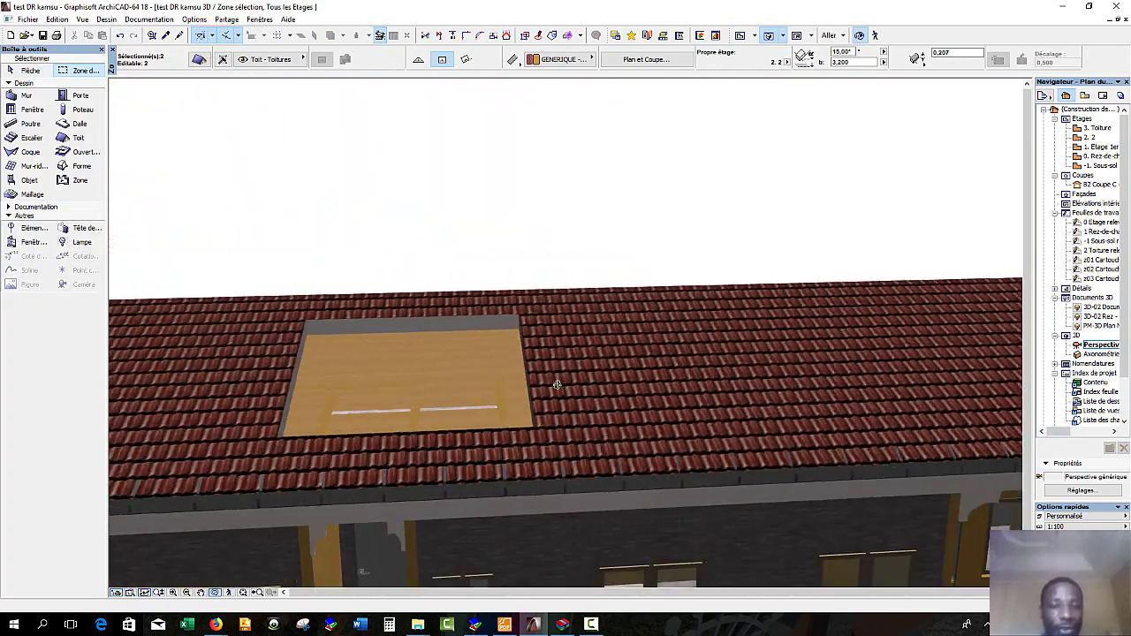
shift+middle_drag(291, 418, 639, 466)
scroll(576, 426, down, 2)
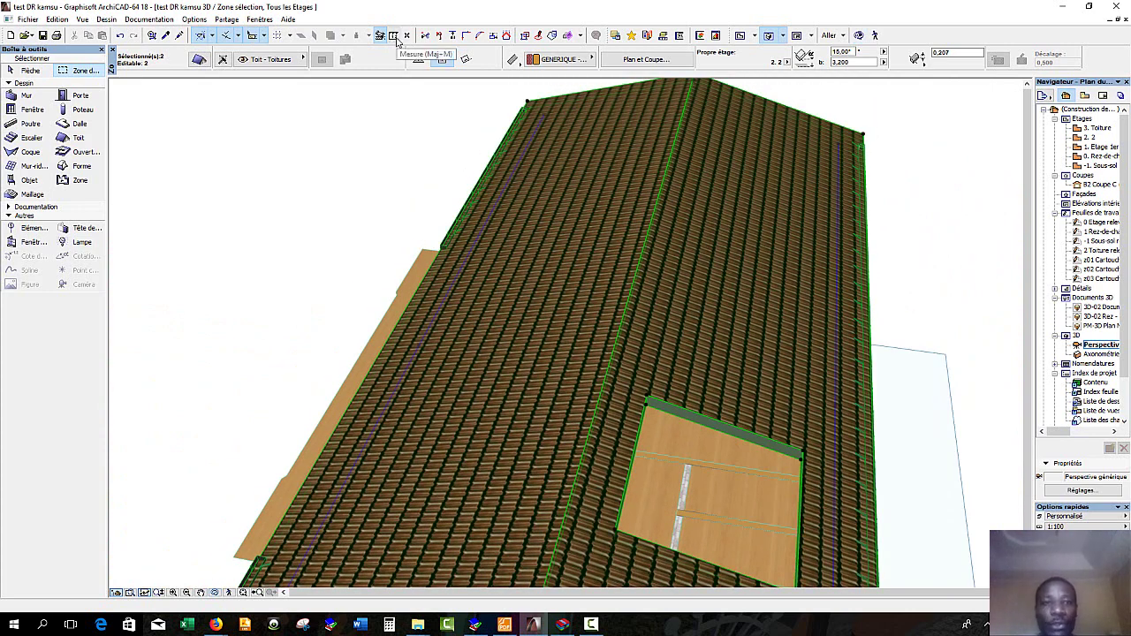
- Return to the Toiture floor plan and examine the cutaway with the roof framing on the reference roof drawing
click(741, 36)
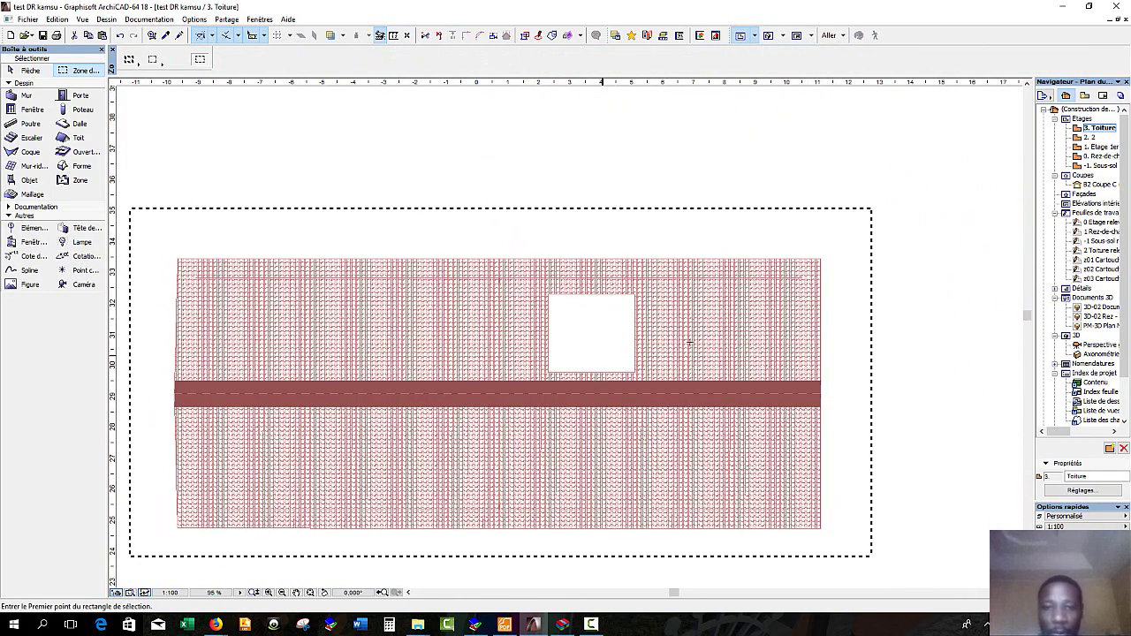
scroll(538, 330, down, 5)
scroll(871, 358, up, 4)
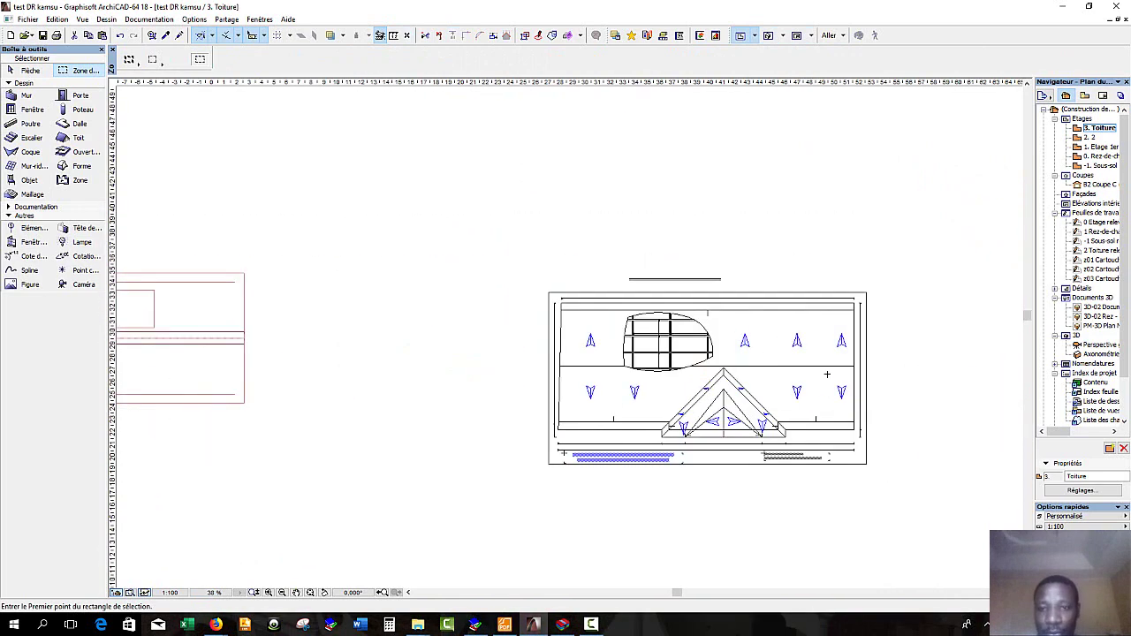
scroll(688, 337, up, 3)
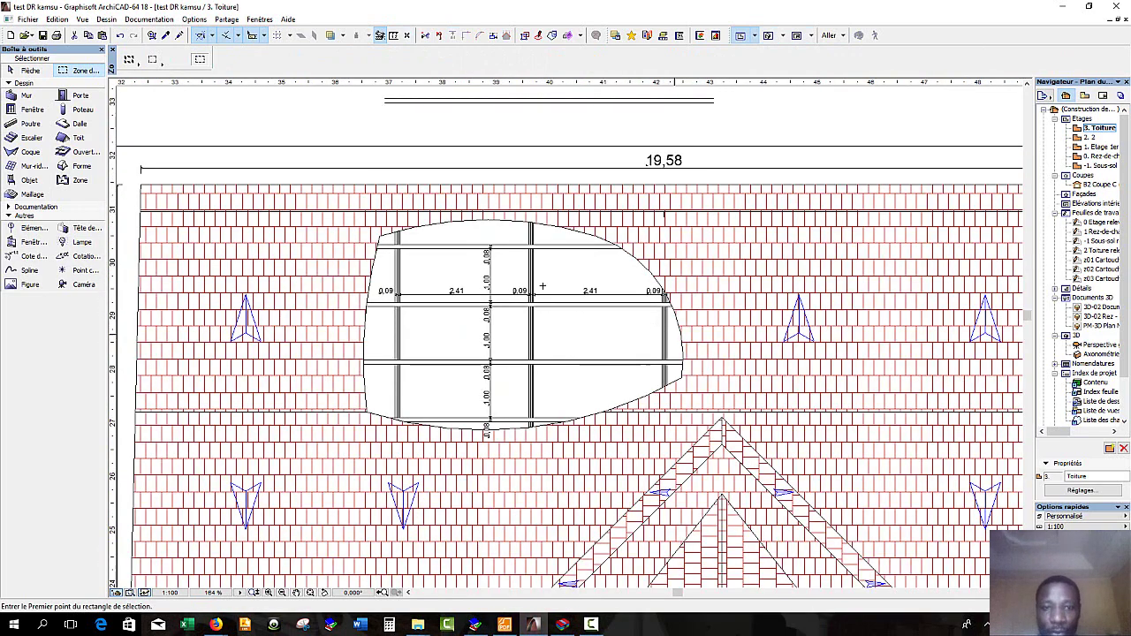
scroll(543, 286, up, 2)
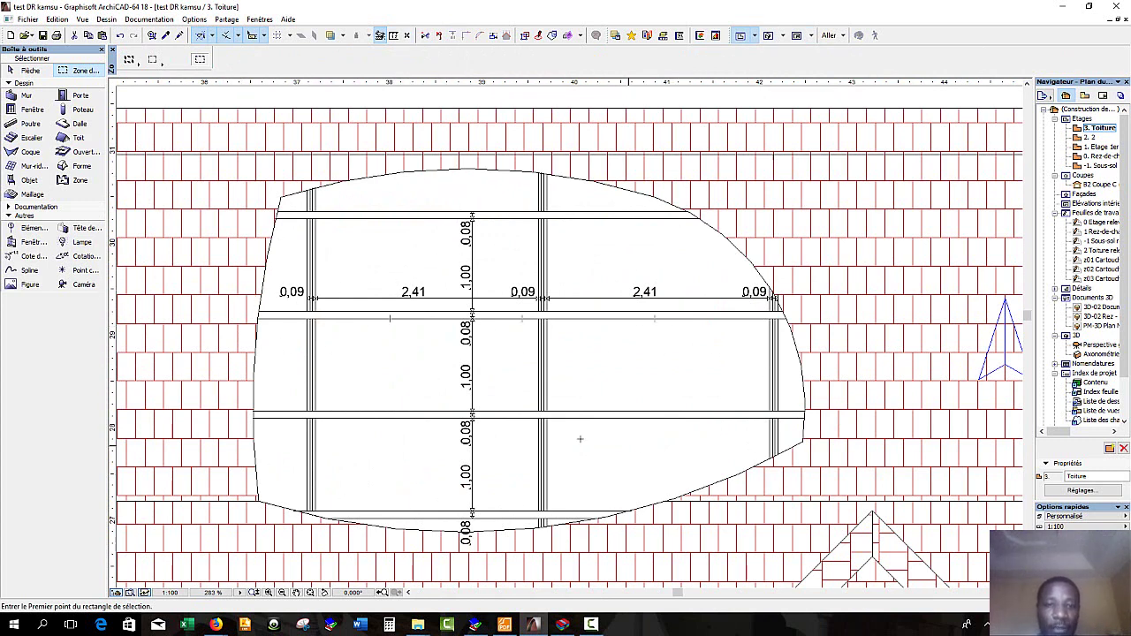
scroll(671, 367, down, 7)
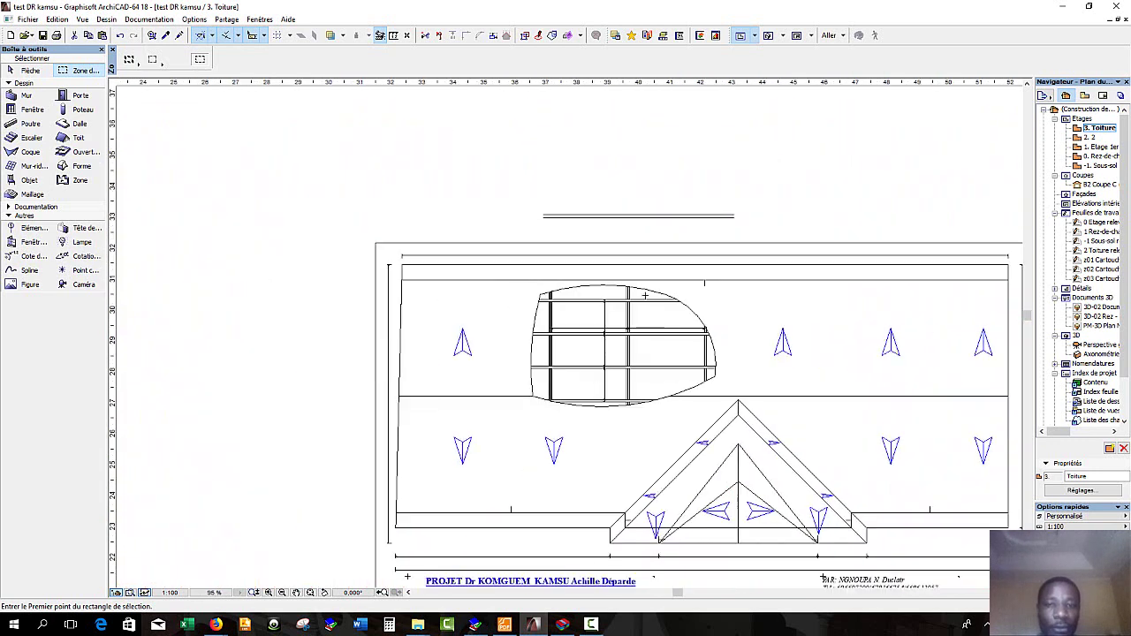
- Select the upper roof slope with the rectangular opening and offset all its outer edges outward by 0,5
click(388, 371)
scroll(530, 345, up, 3)
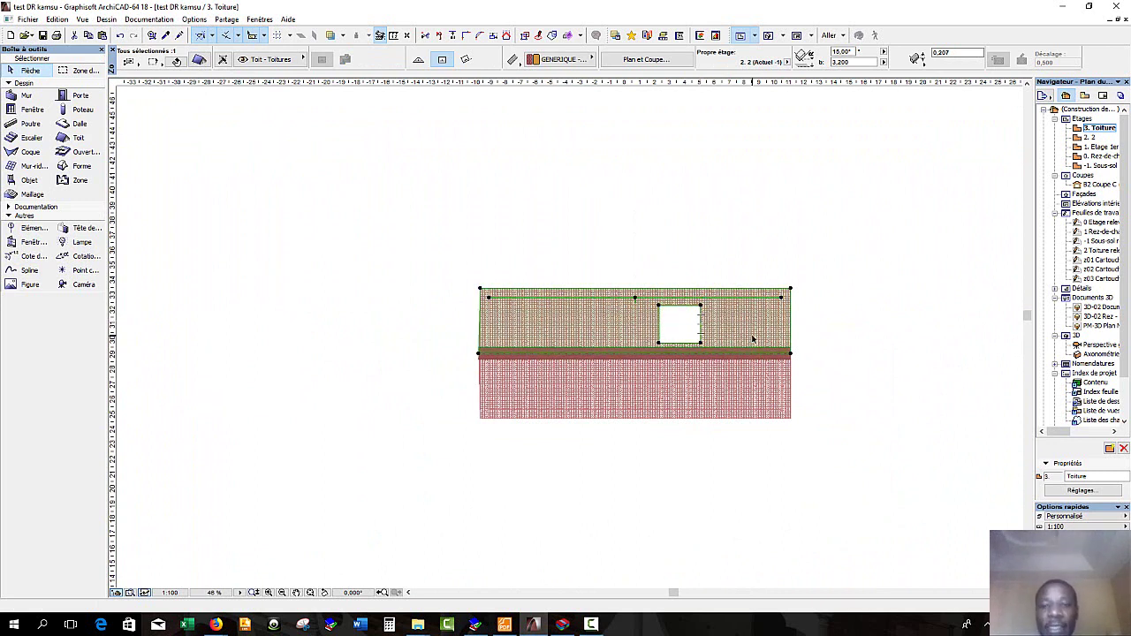
scroll(666, 366, down, 1)
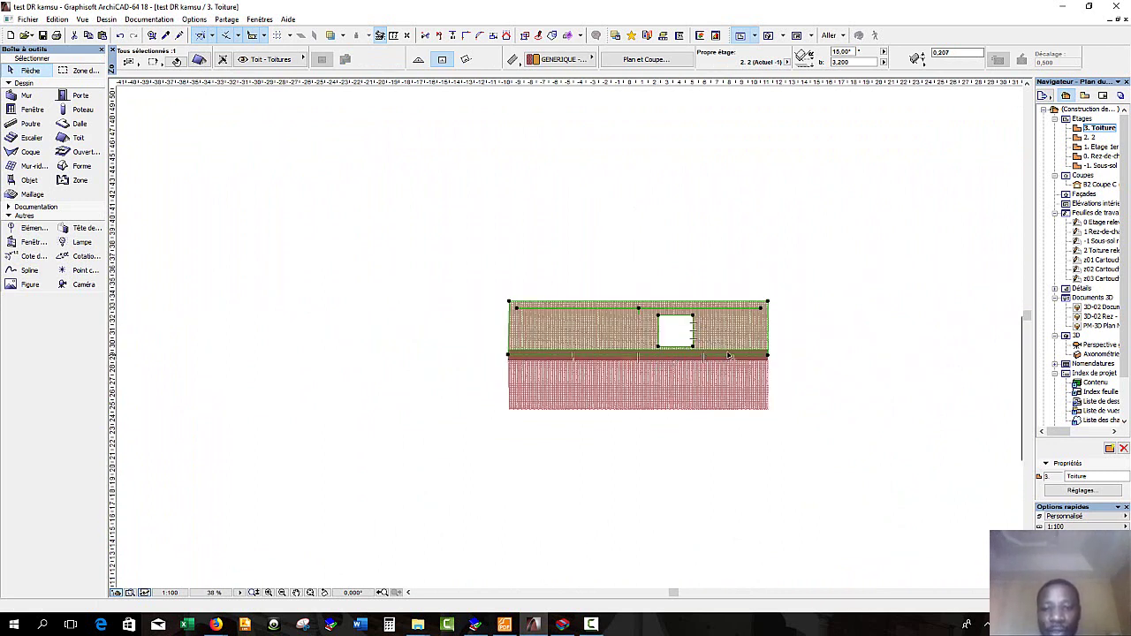
scroll(798, 326, up, 3)
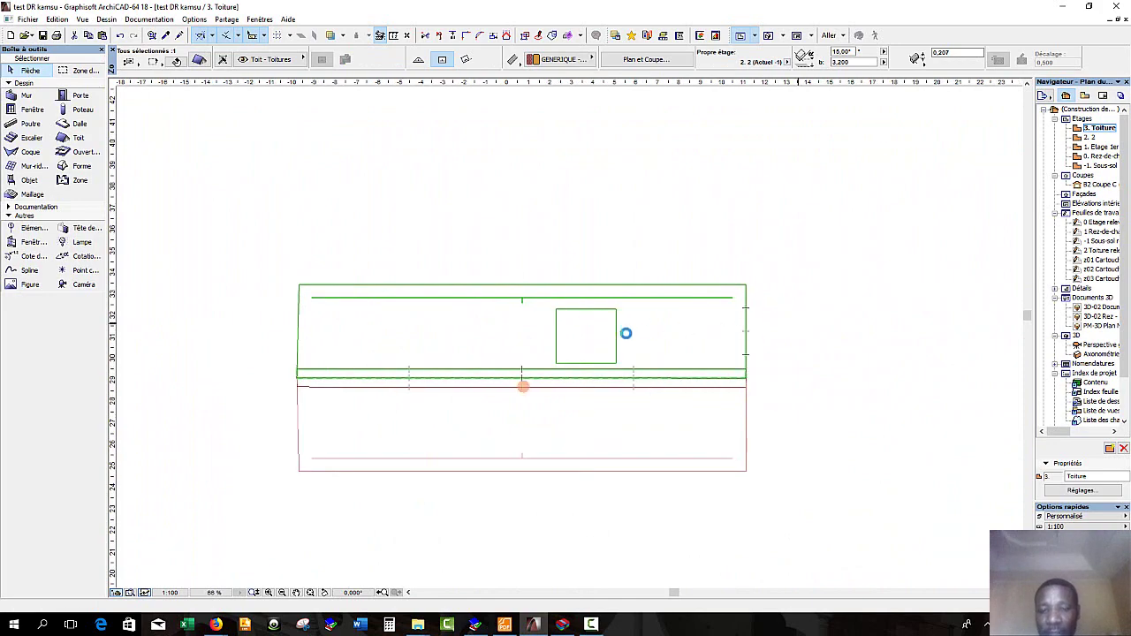
scroll(434, 355, down, 4)
scroll(439, 347, up, 3)
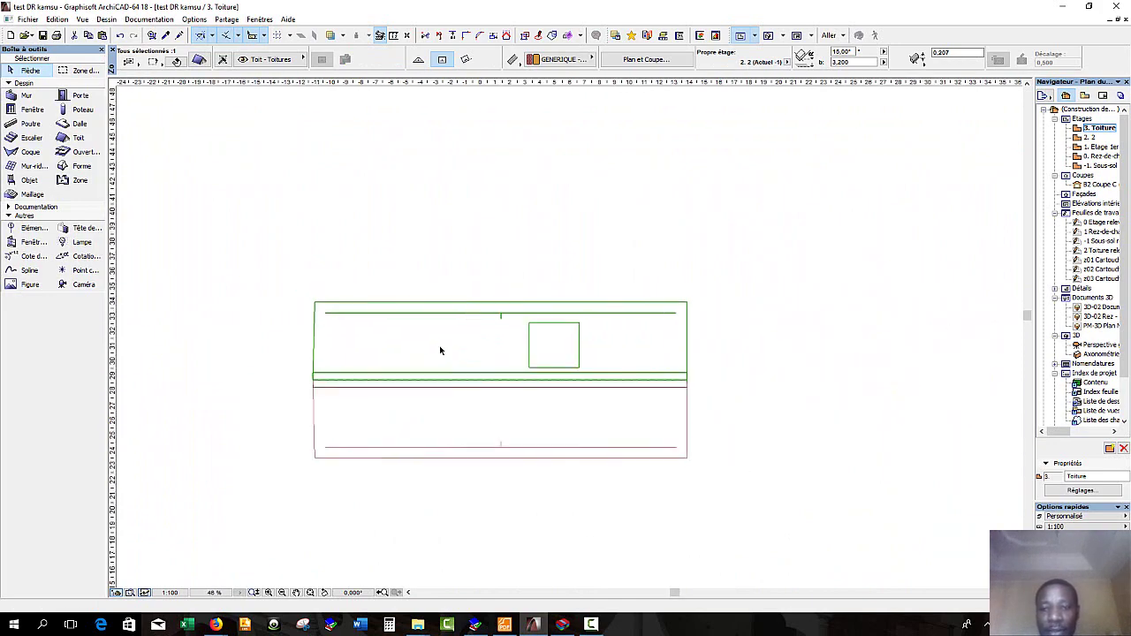
click(687, 306)
click(717, 439)
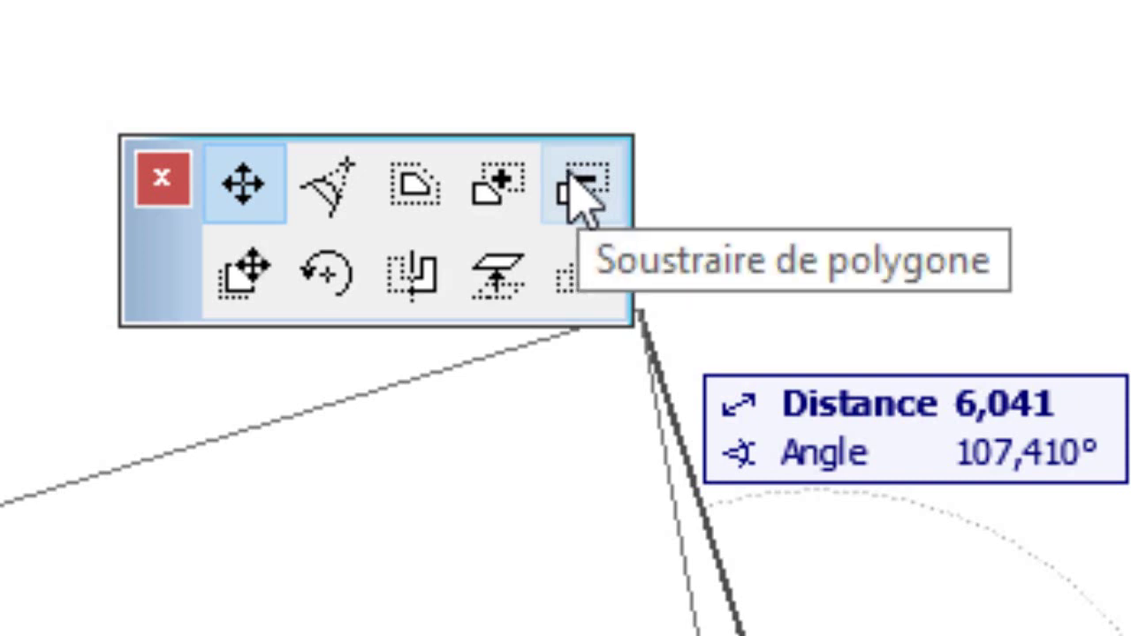
click(419, 187)
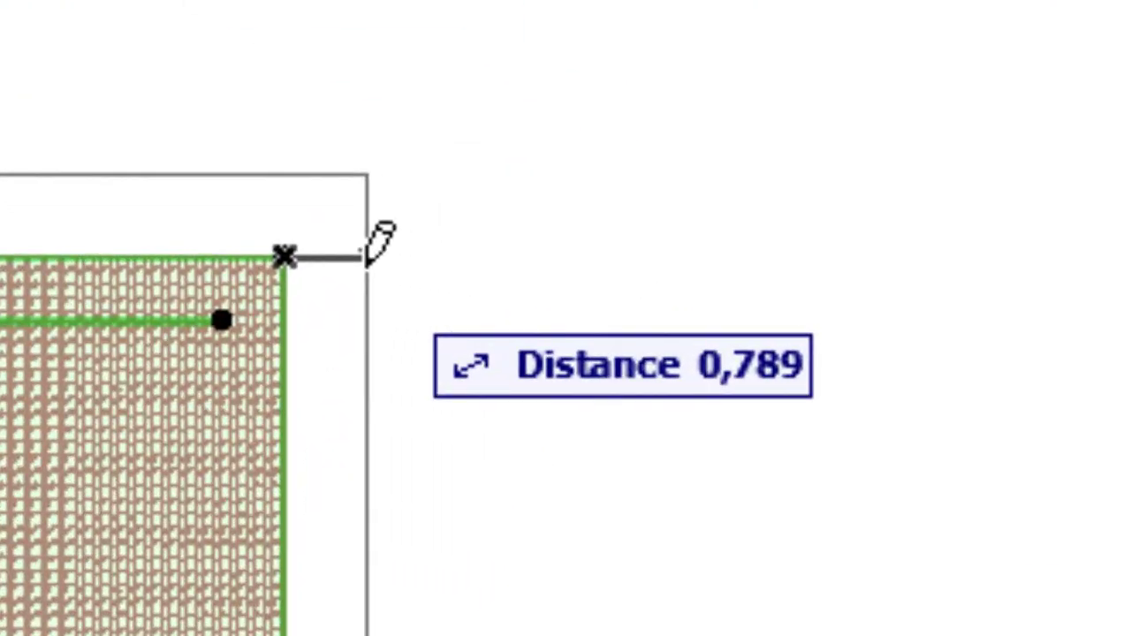
text(0,5)
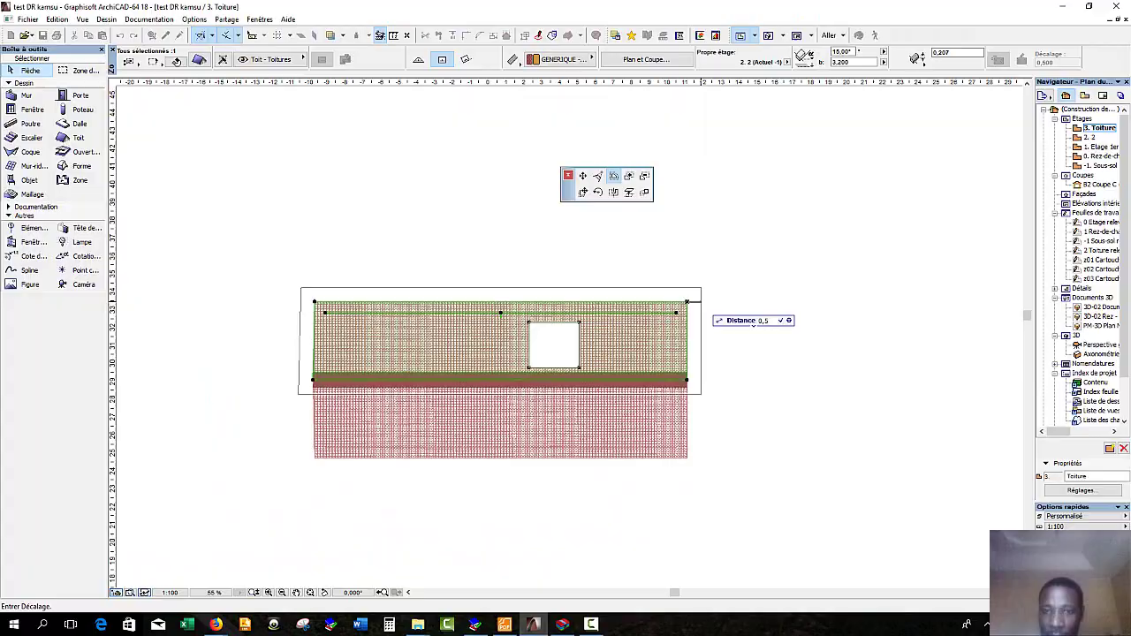
key(Return)
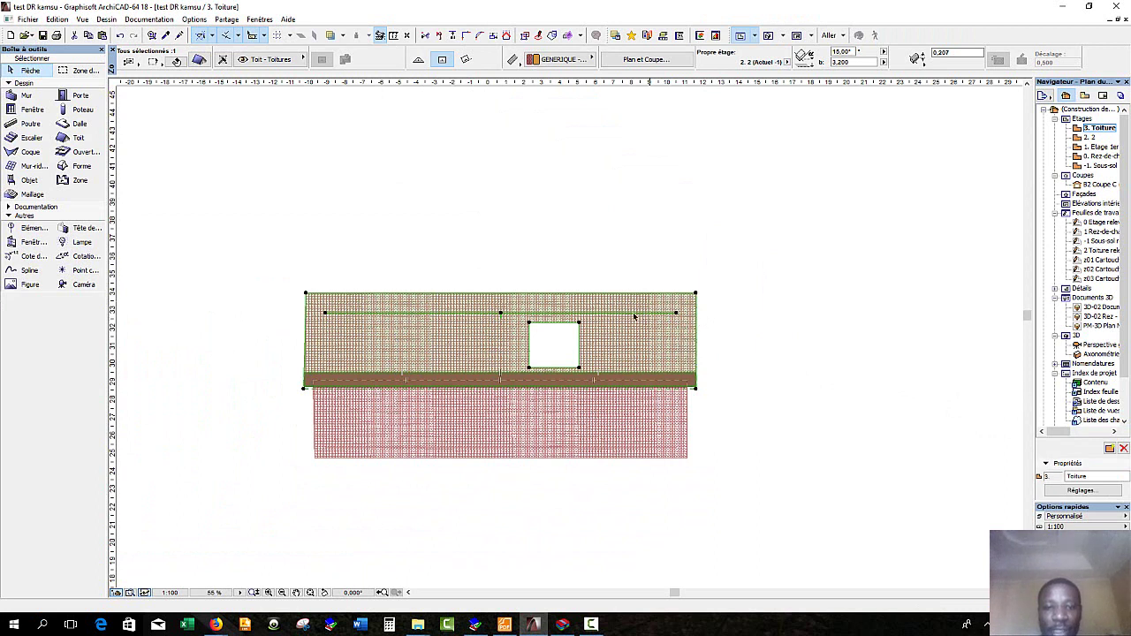
click(696, 294)
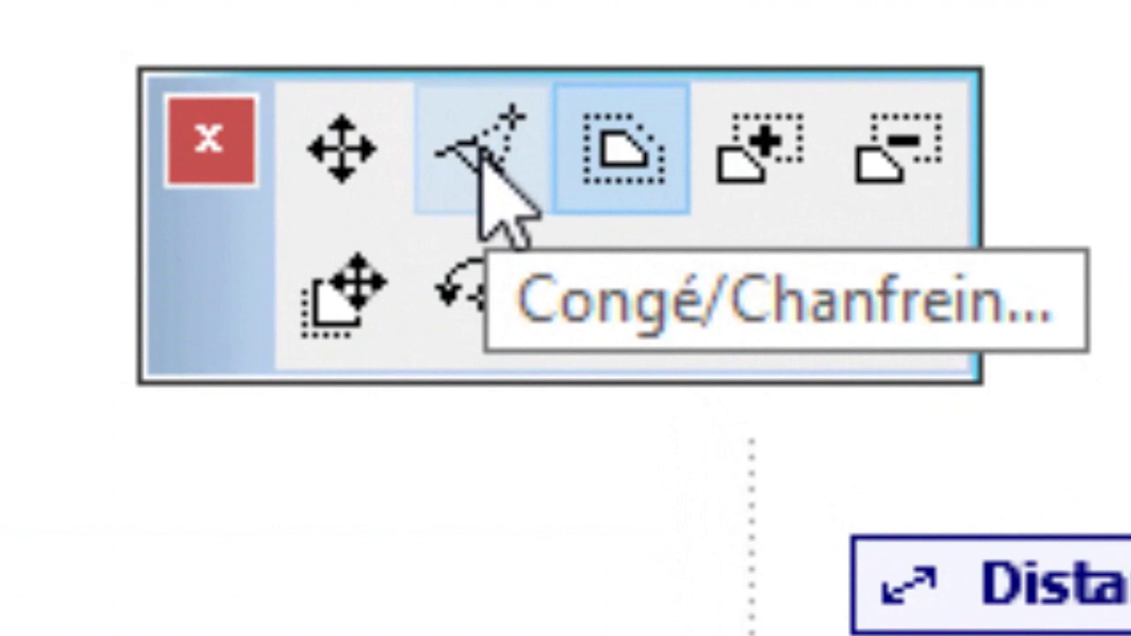
click(480, 152)
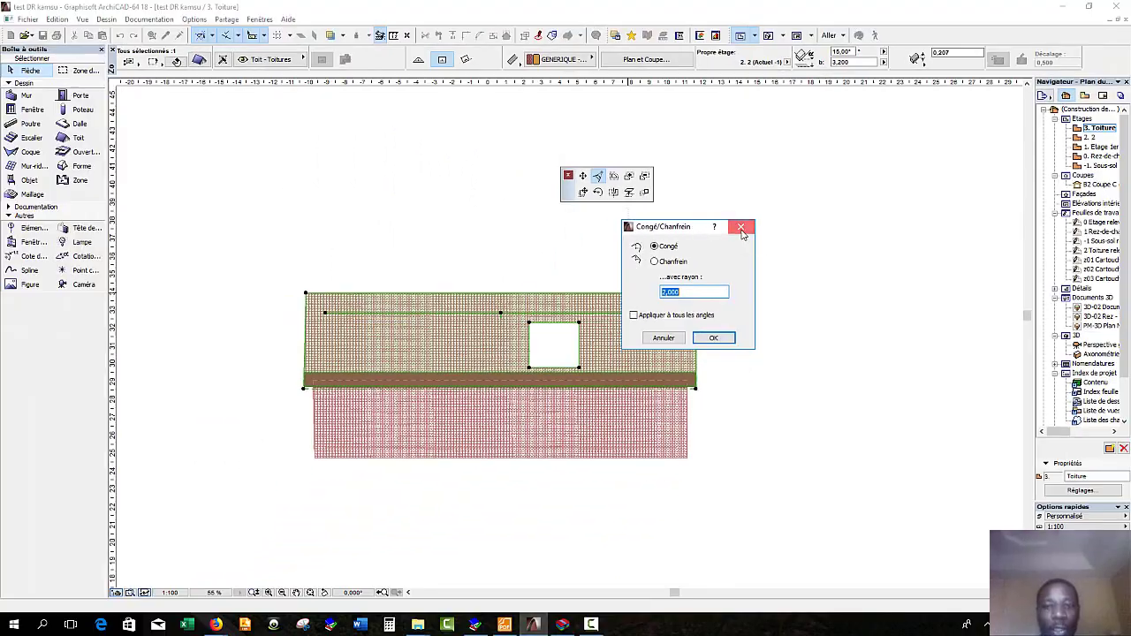
click(737, 228)
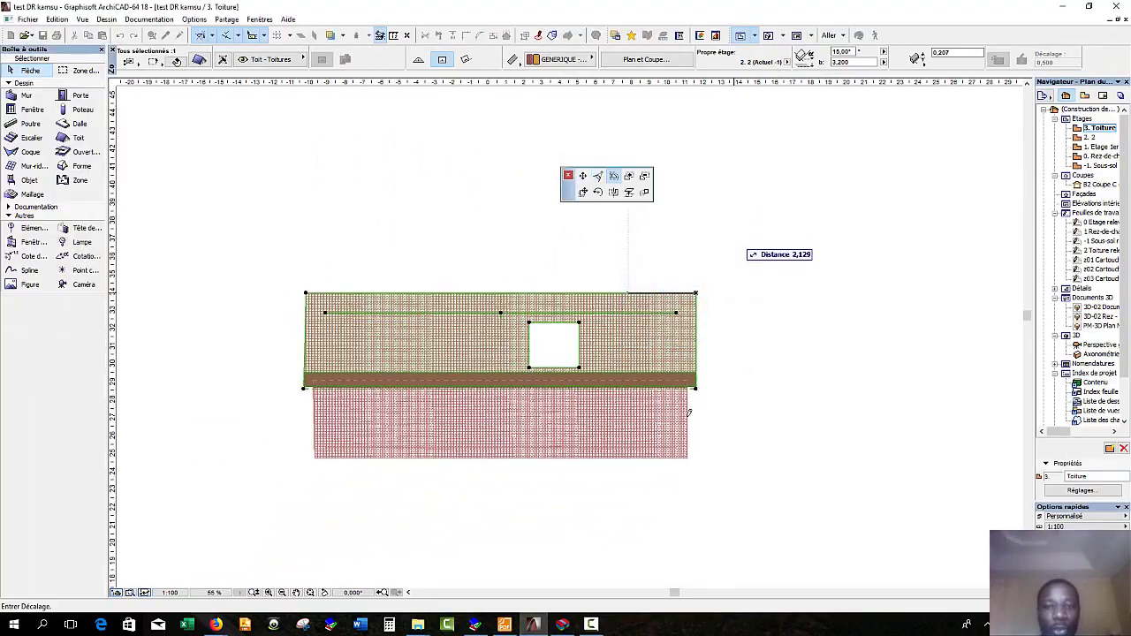
click(497, 404)
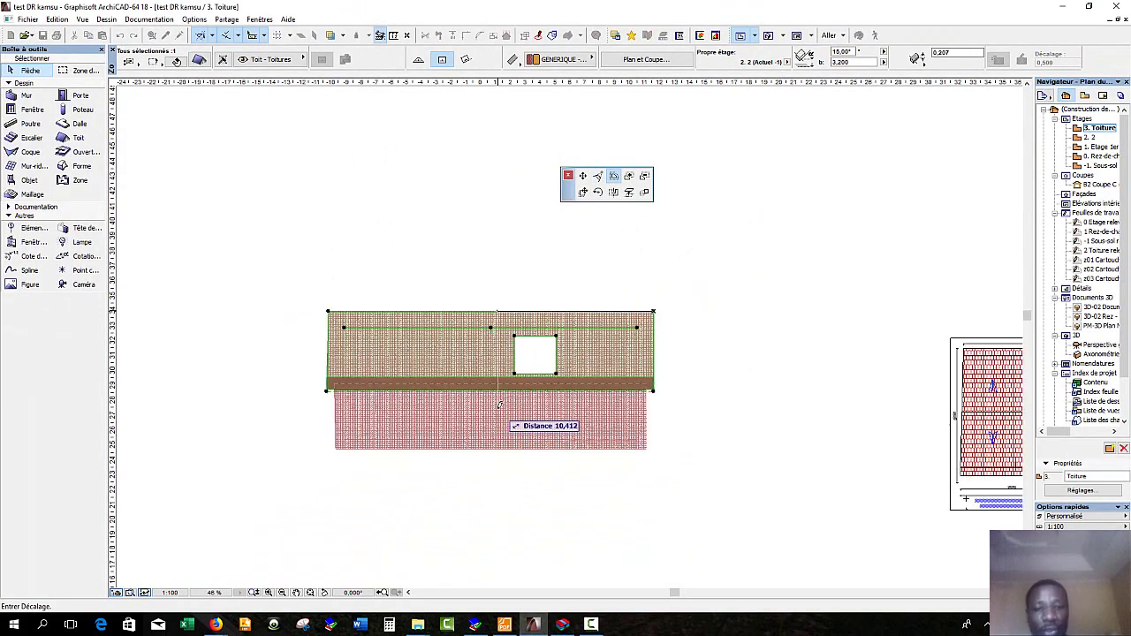
scroll(468, 409, down, 2)
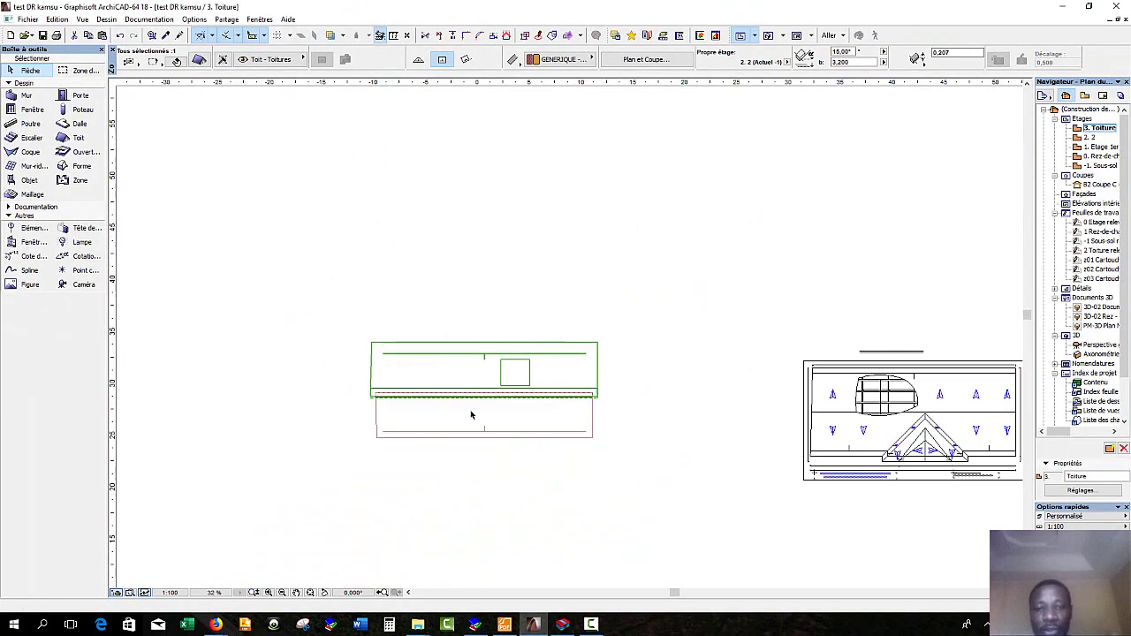
- Deselect the roof slope, enclose both slopes in a rectangular selection area and show its contents in 3D
scroll(575, 325, up, 4)
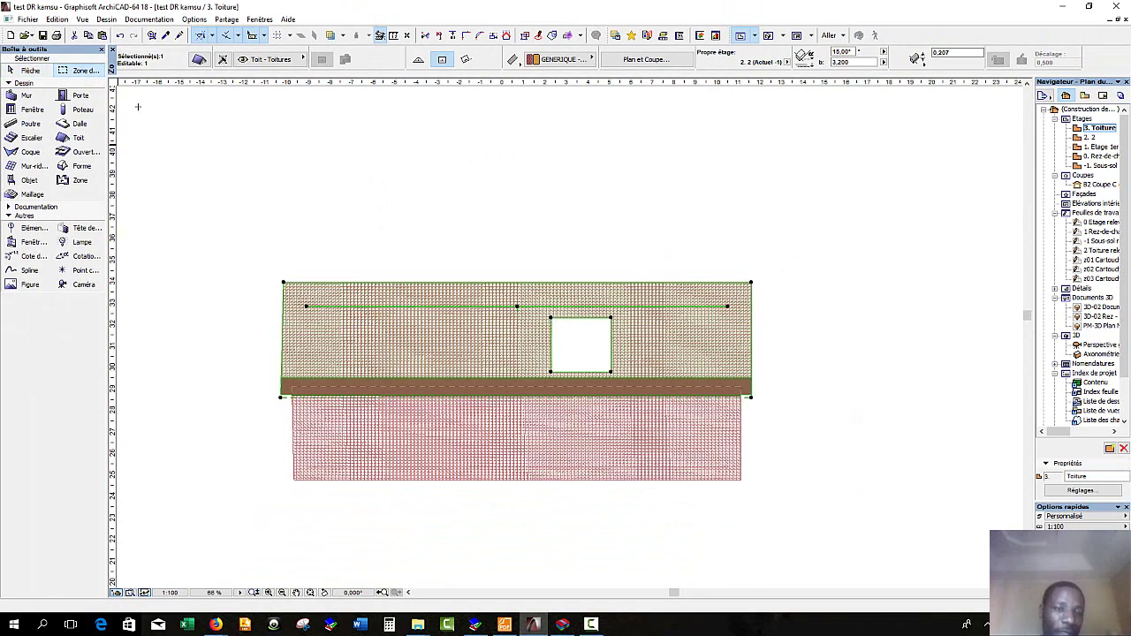
key(Escape)
click(257, 266)
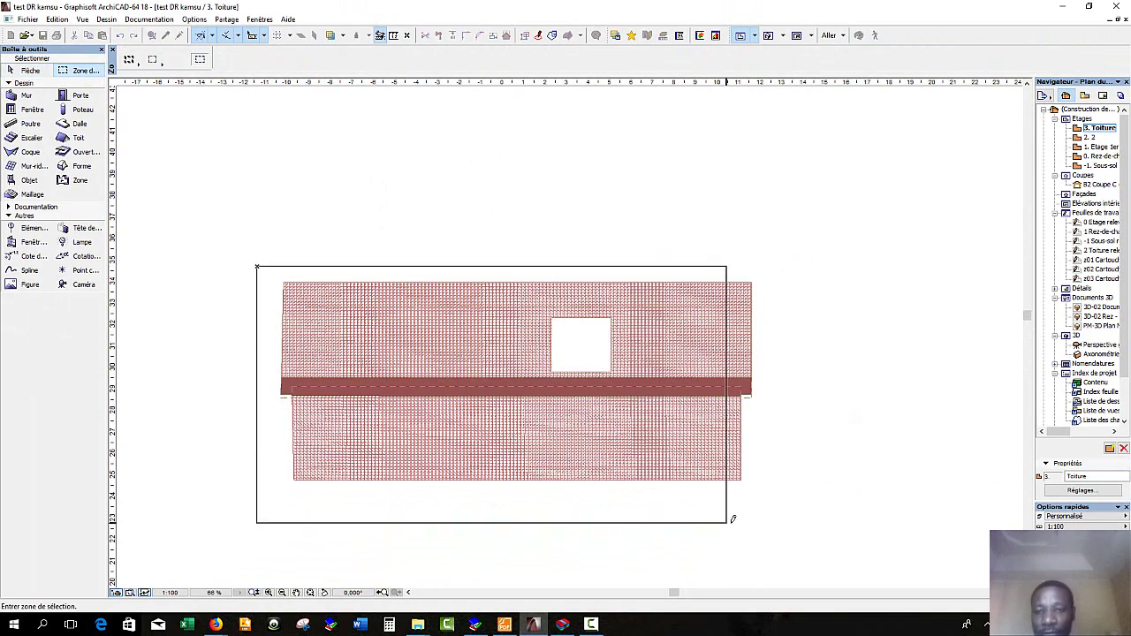
click(772, 500)
right_click(871, 489)
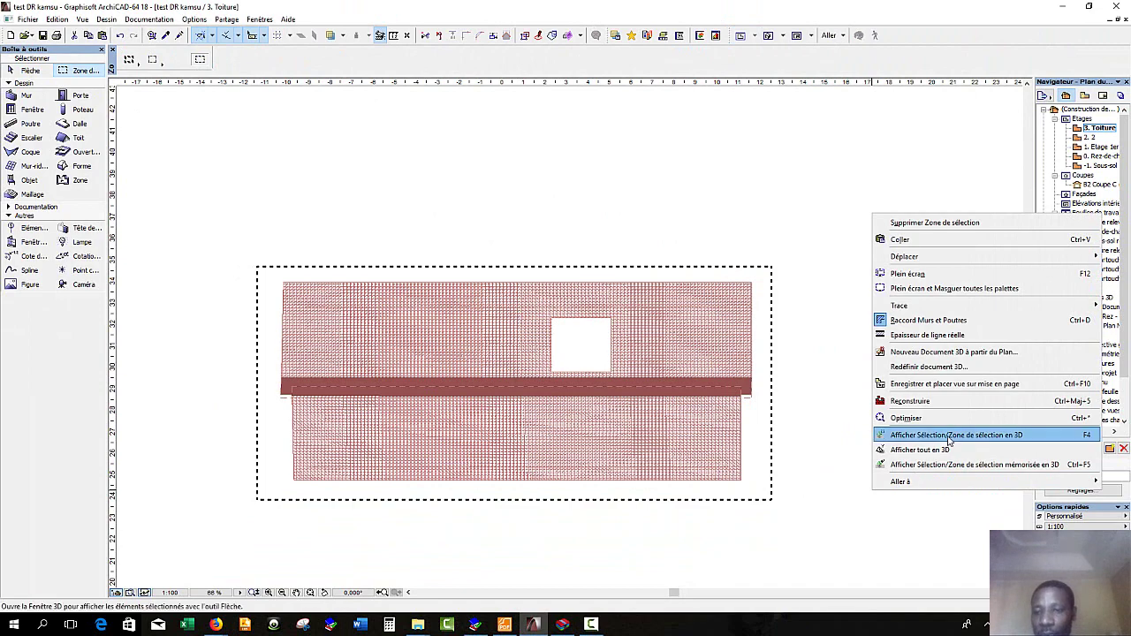
click(936, 437)
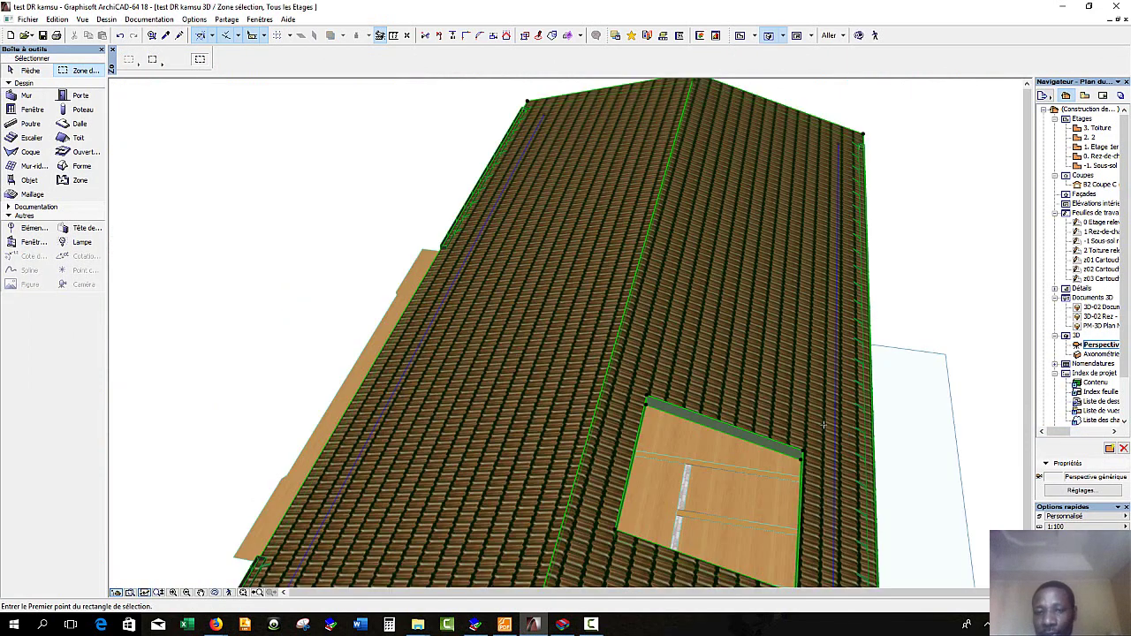
- Clear the selection and orbit around the building in 3D to examine the offset upper slope's edges against the other slope
scroll(559, 380, down, 3)
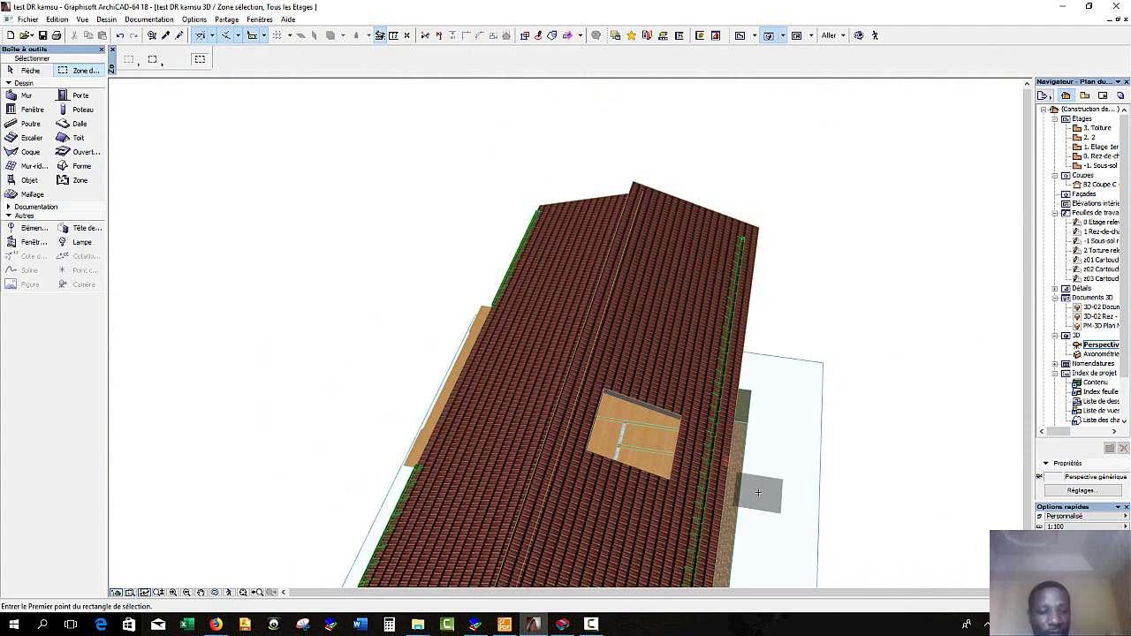
key(Escape)
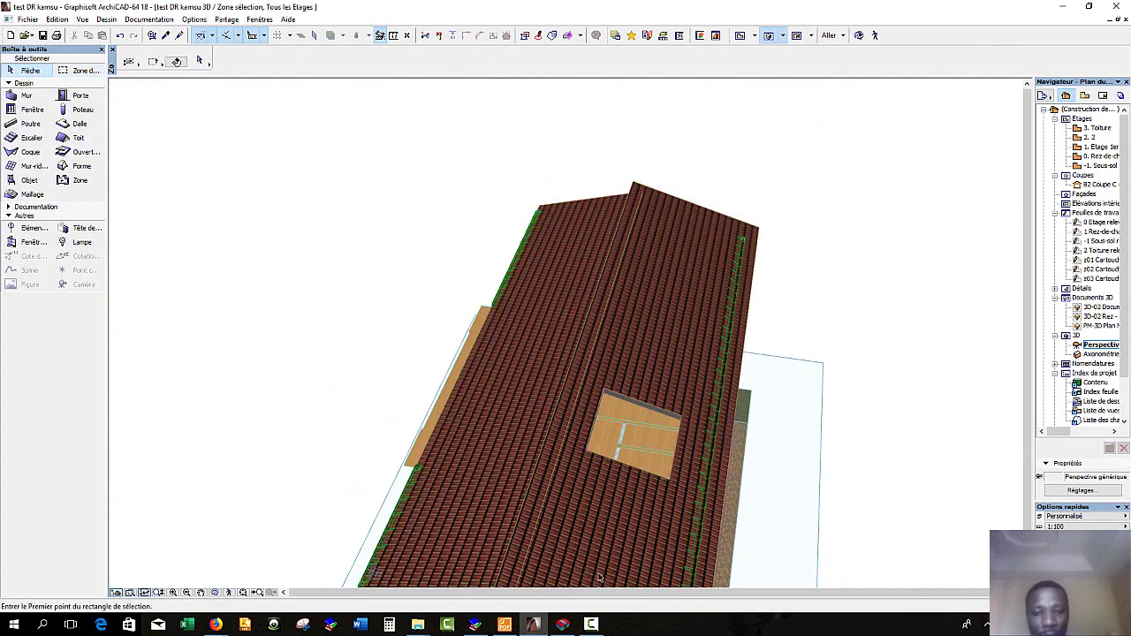
click(244, 593)
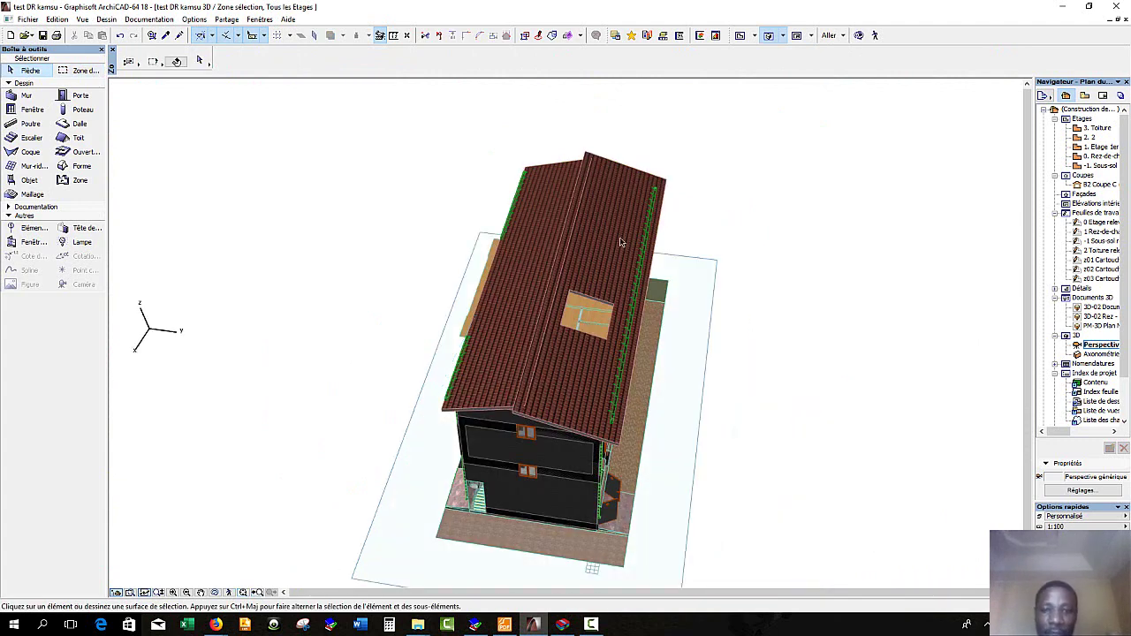